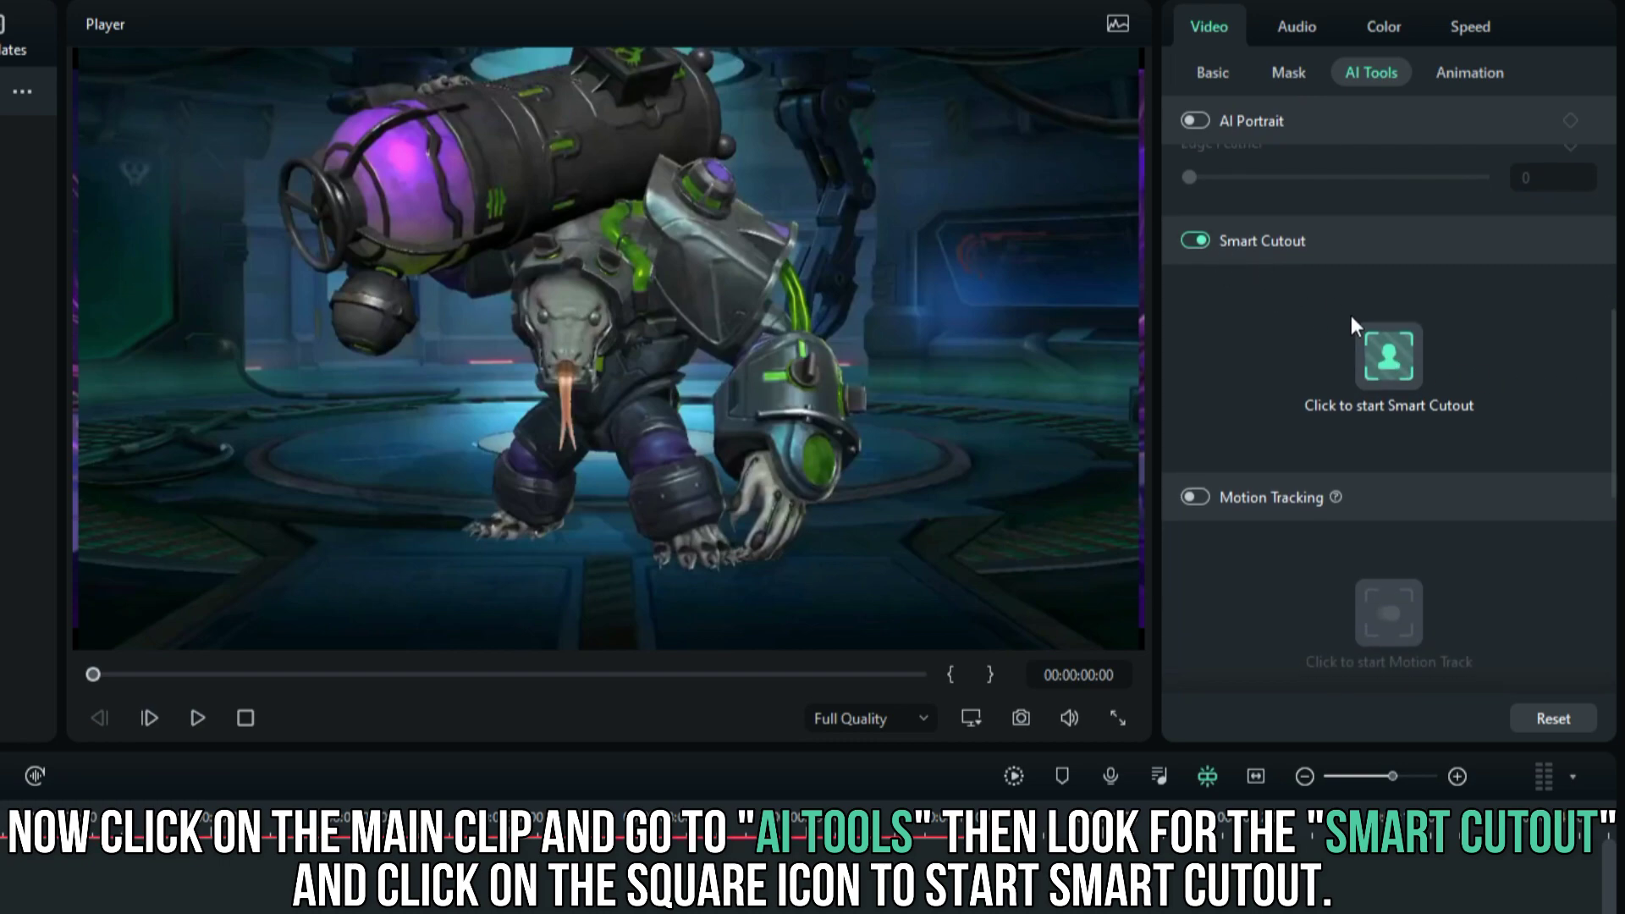
# Step: Open Smart Cutout for the Venom Grock clip in a maximized window and paint a selection stroke over the creature at the first frame
pyautogui.click(1395, 364)
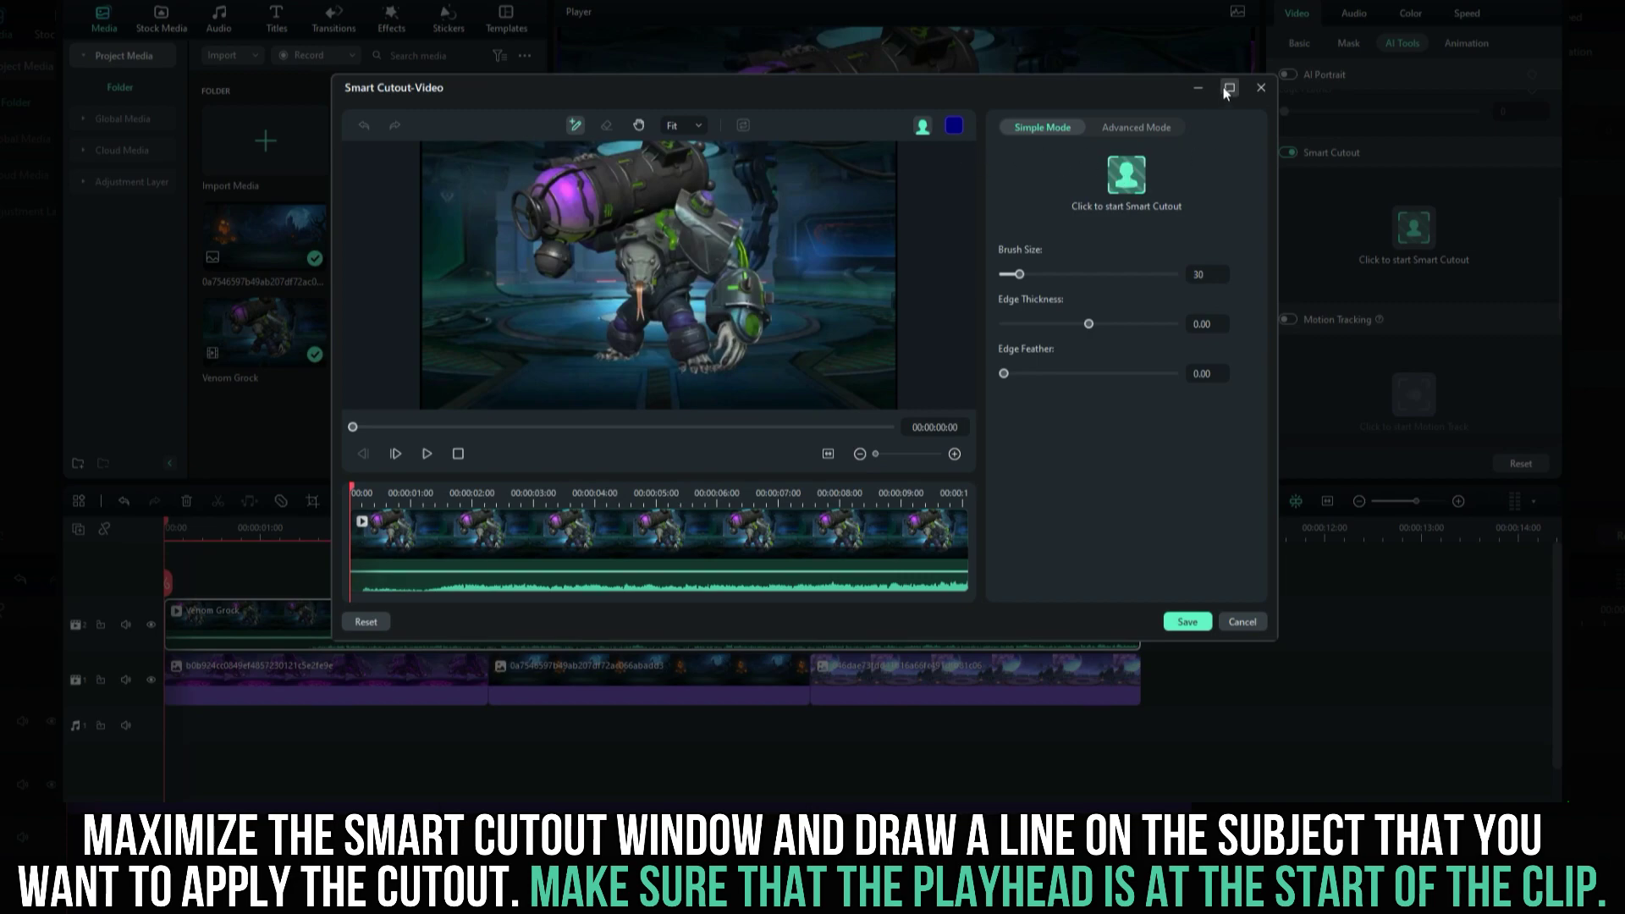
pyautogui.click(1228, 88)
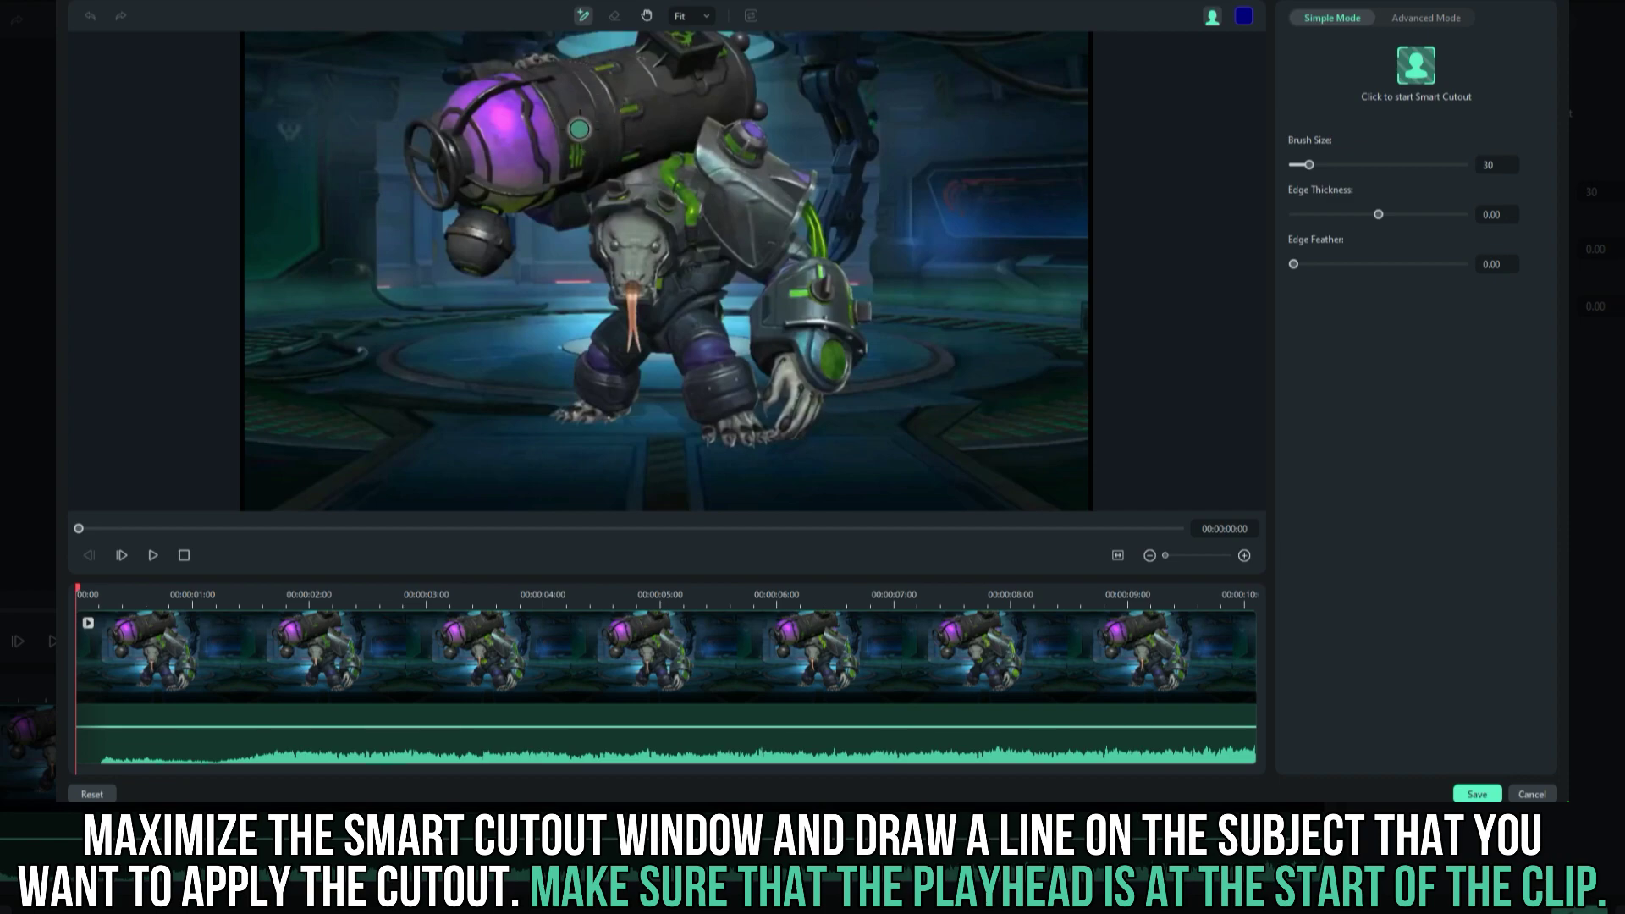
pyautogui.moveTo(520, 116)
pyautogui.mouseDown()
pyautogui.moveTo(620, 130)
pyautogui.moveTo(652, 217)
pyautogui.mouseUp()
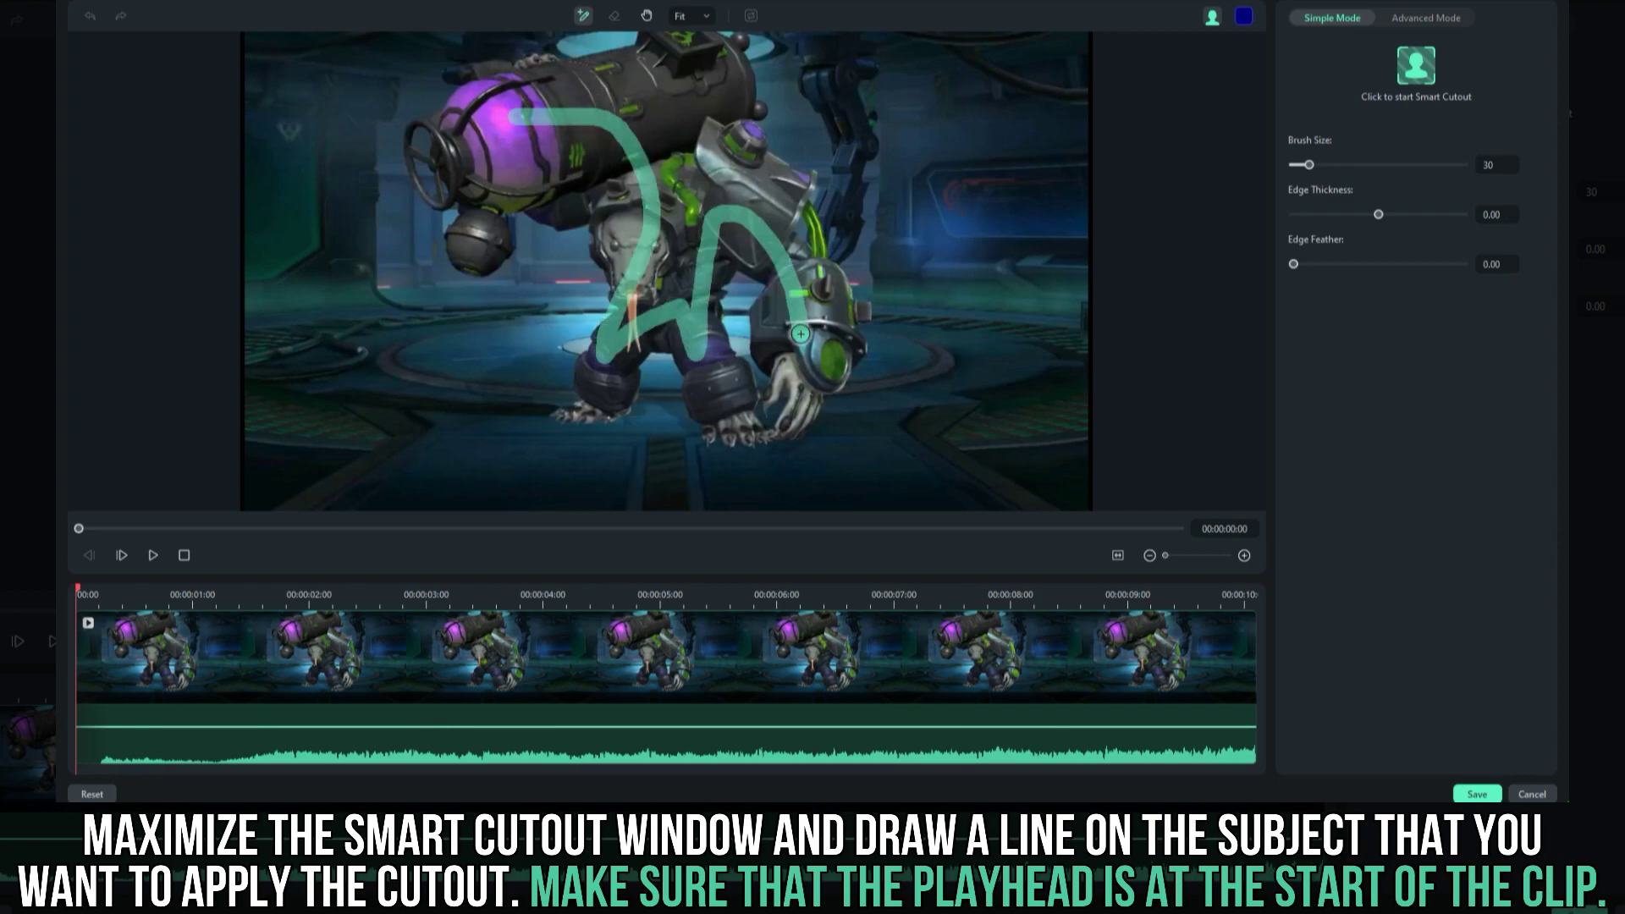
pyautogui.moveTo(801, 332); pyautogui.dragTo(801, 330)
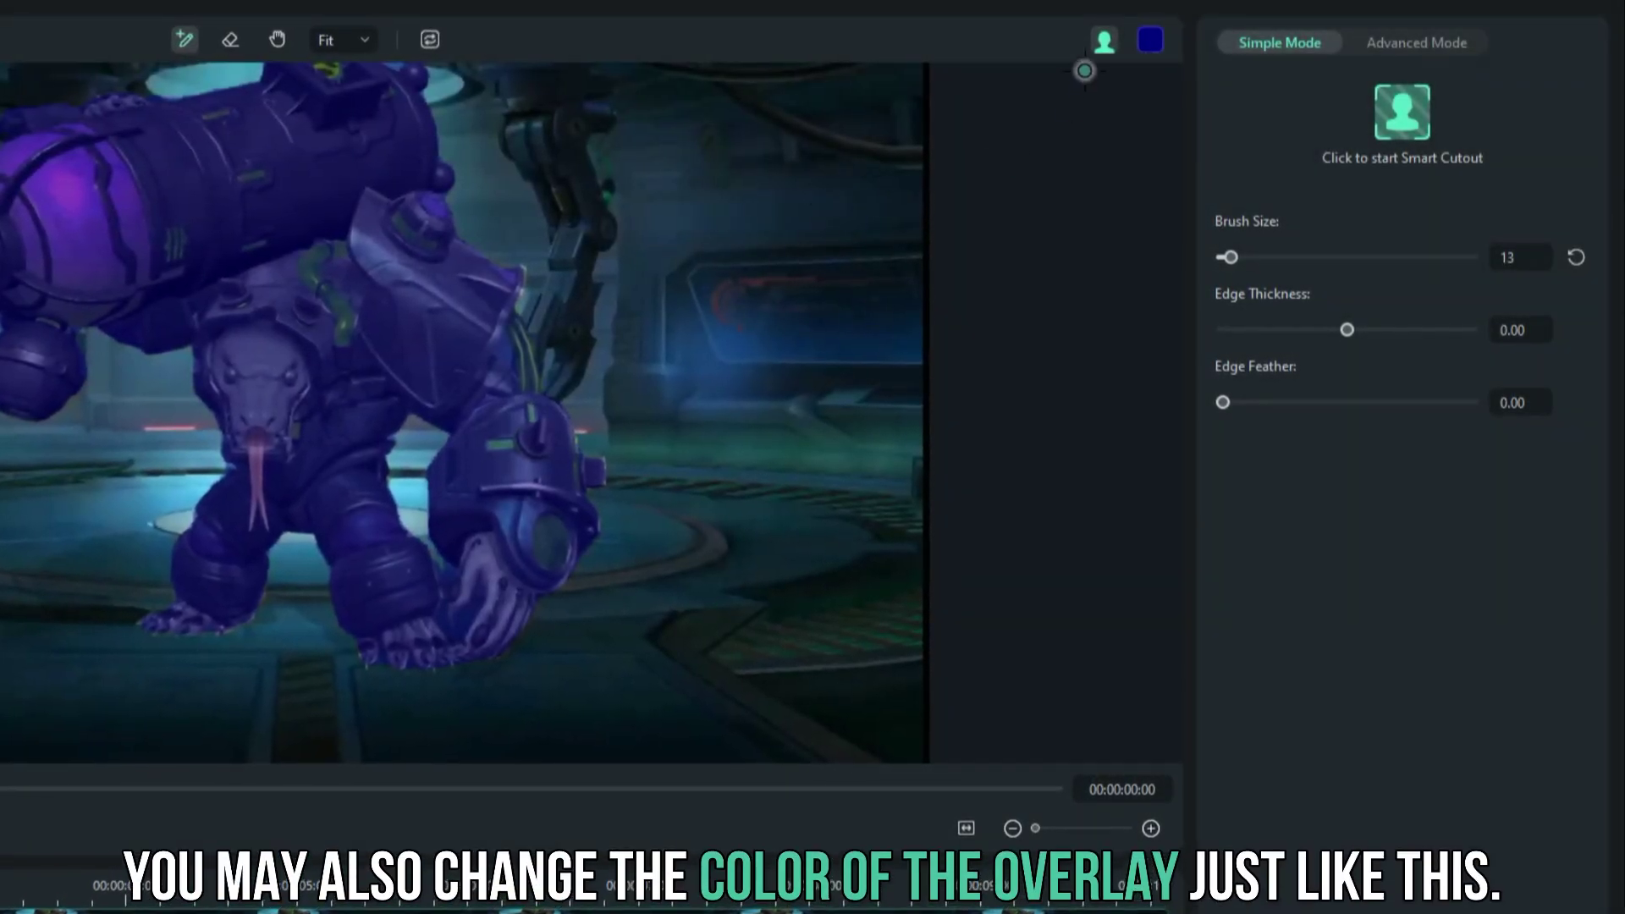
# Step: Try different mask overlay colours on the creature, from magenta to brown to light orange
pyautogui.click(1153, 41)
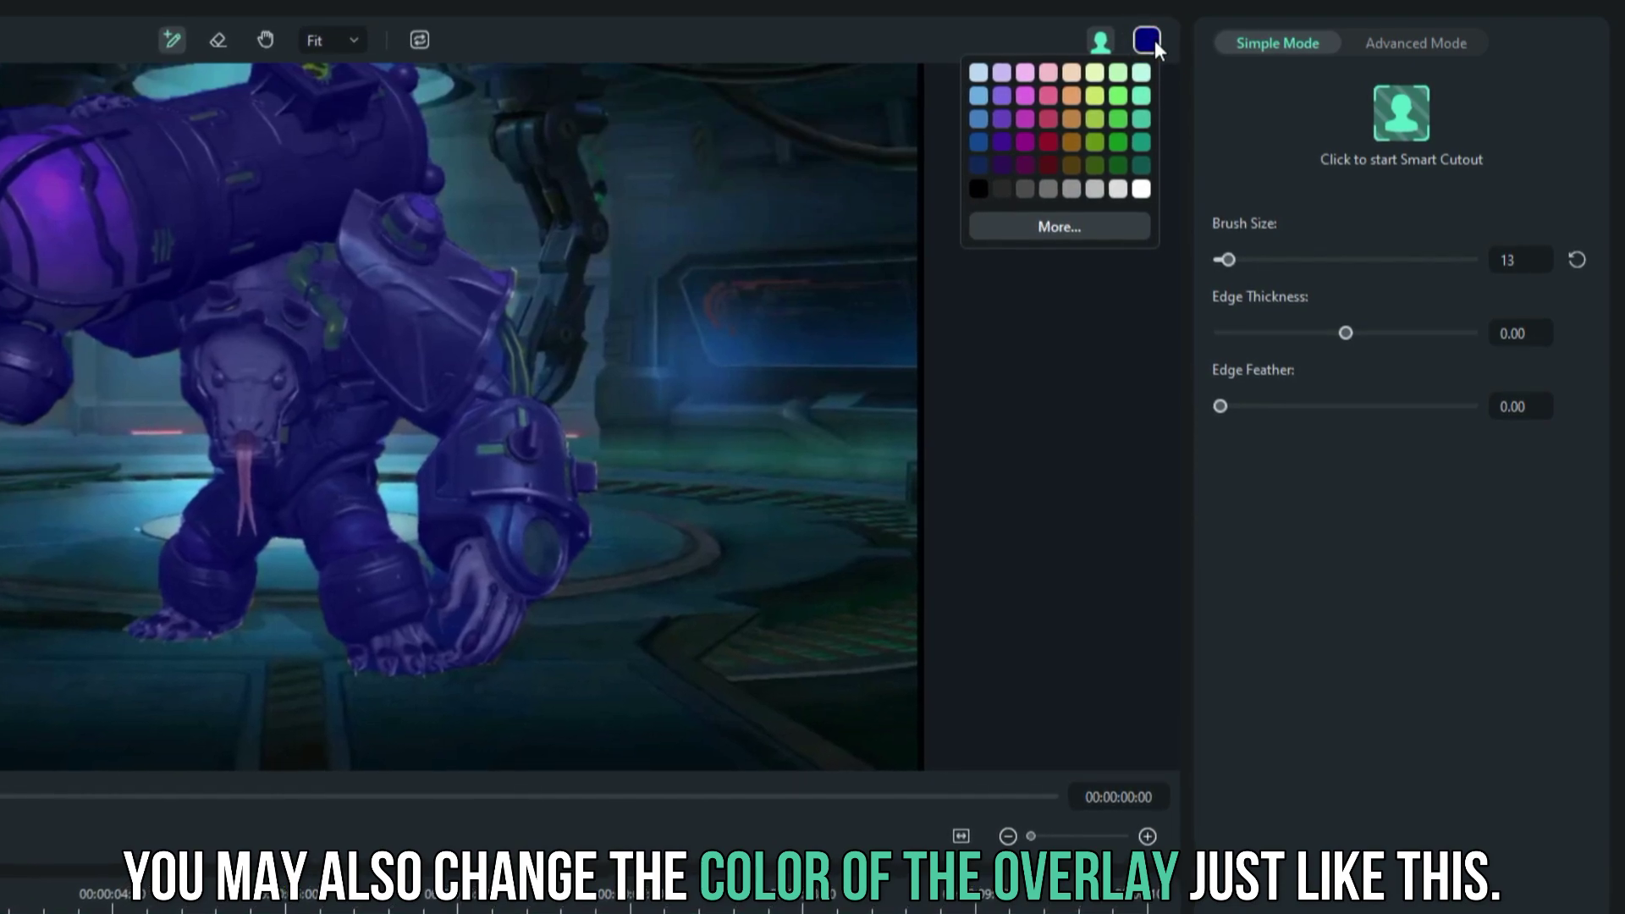
pyautogui.click(1021, 127)
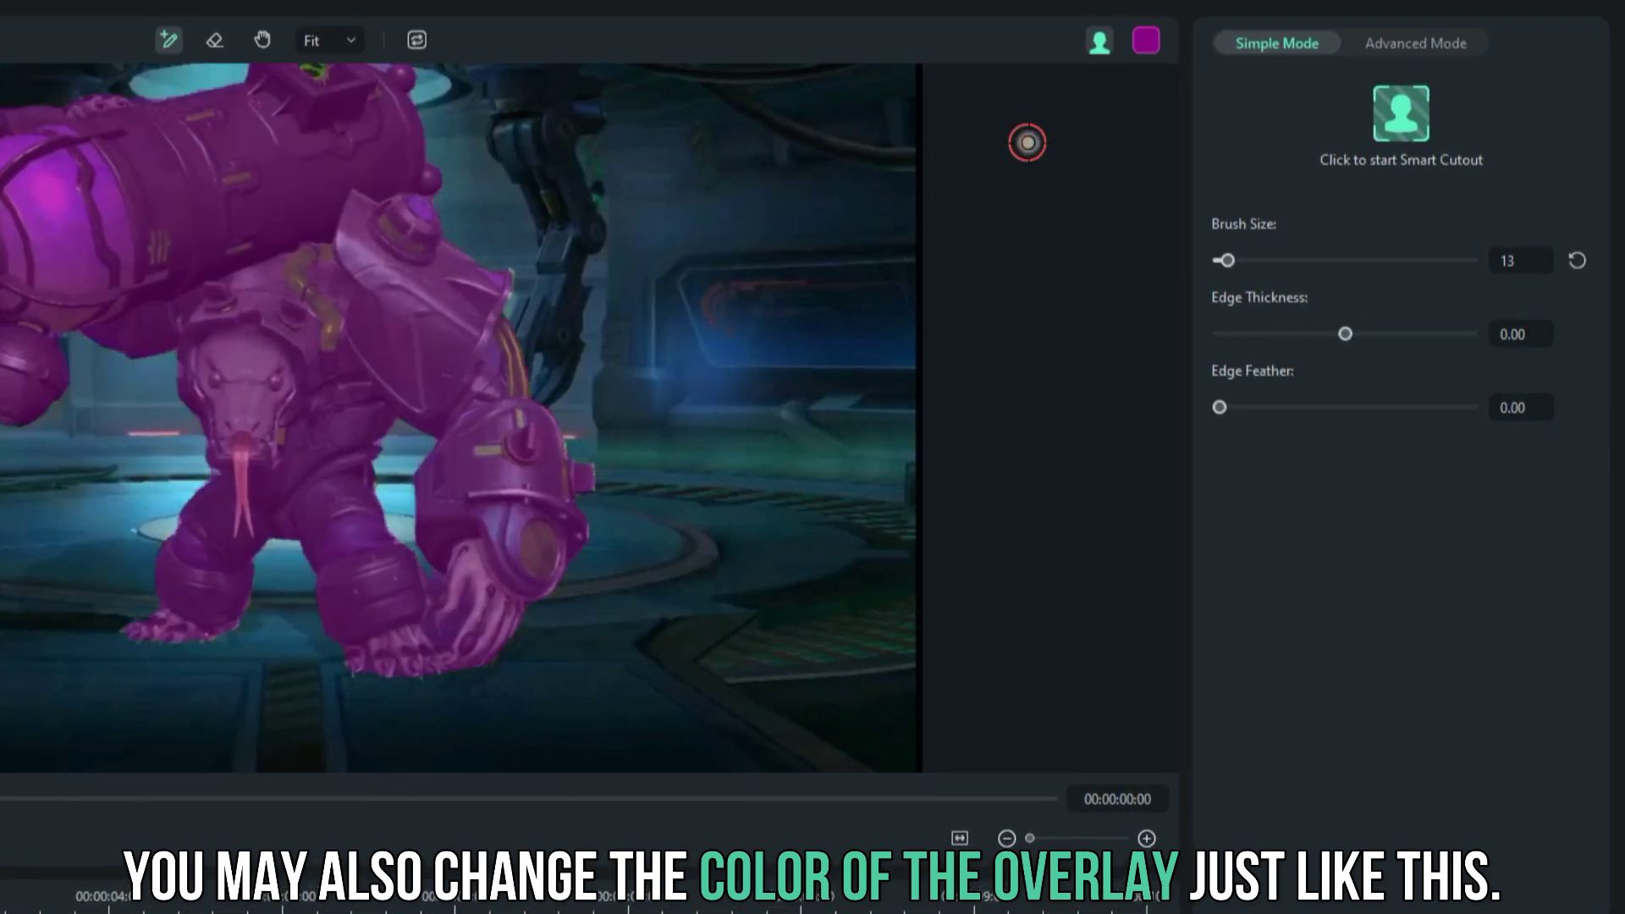
pyautogui.click(1146, 39)
pyautogui.click(1071, 142)
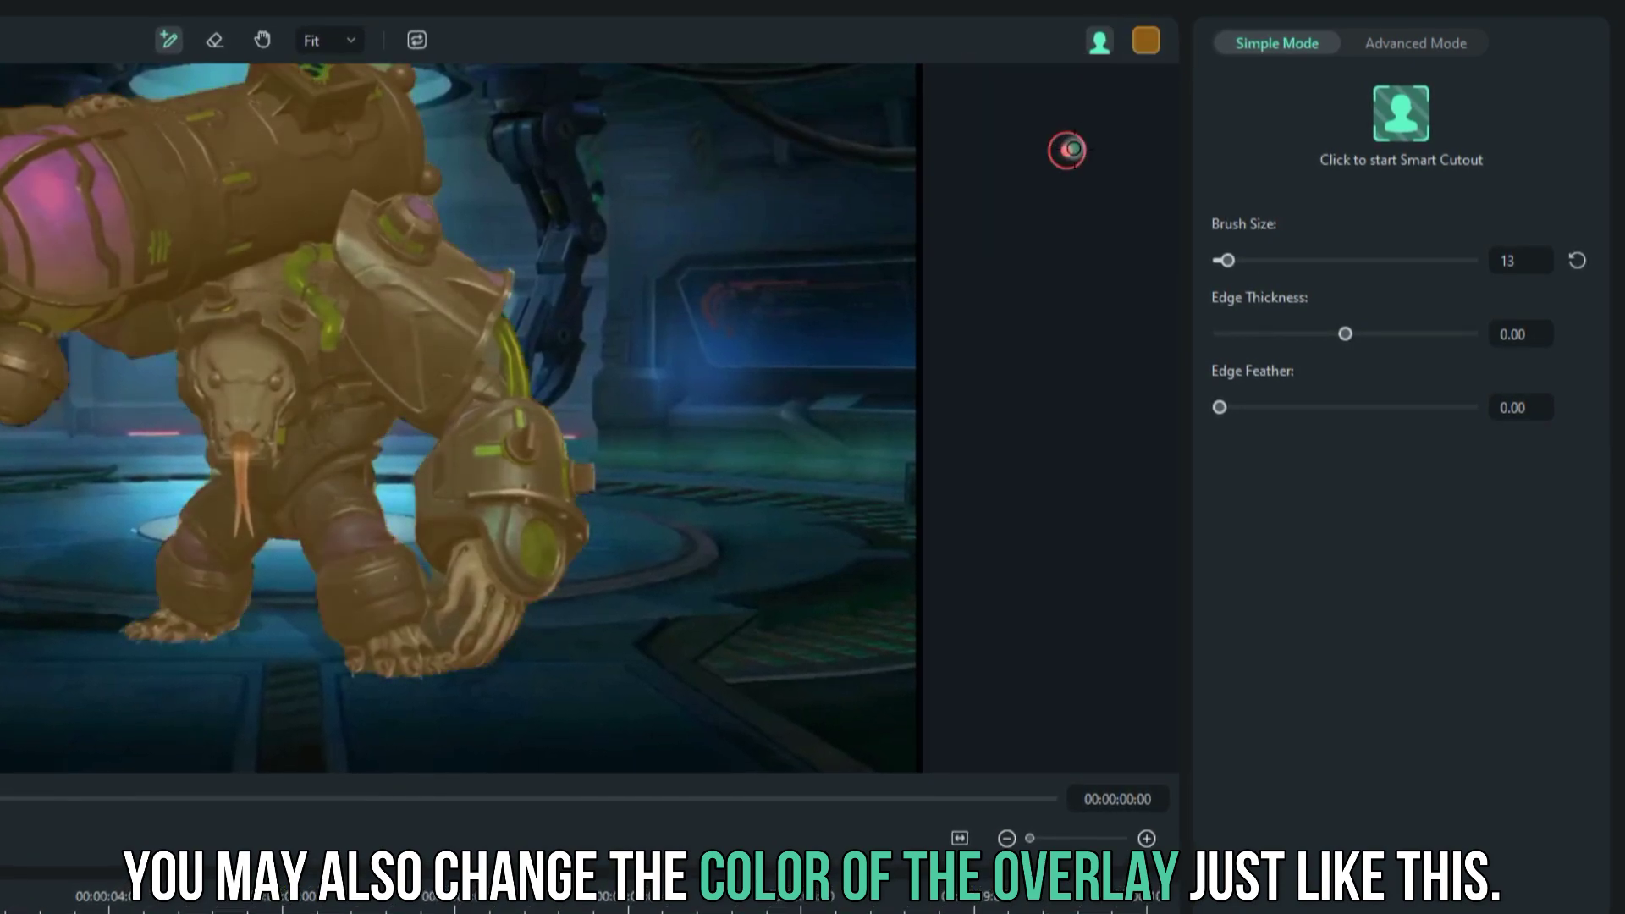
pyautogui.click(1147, 41)
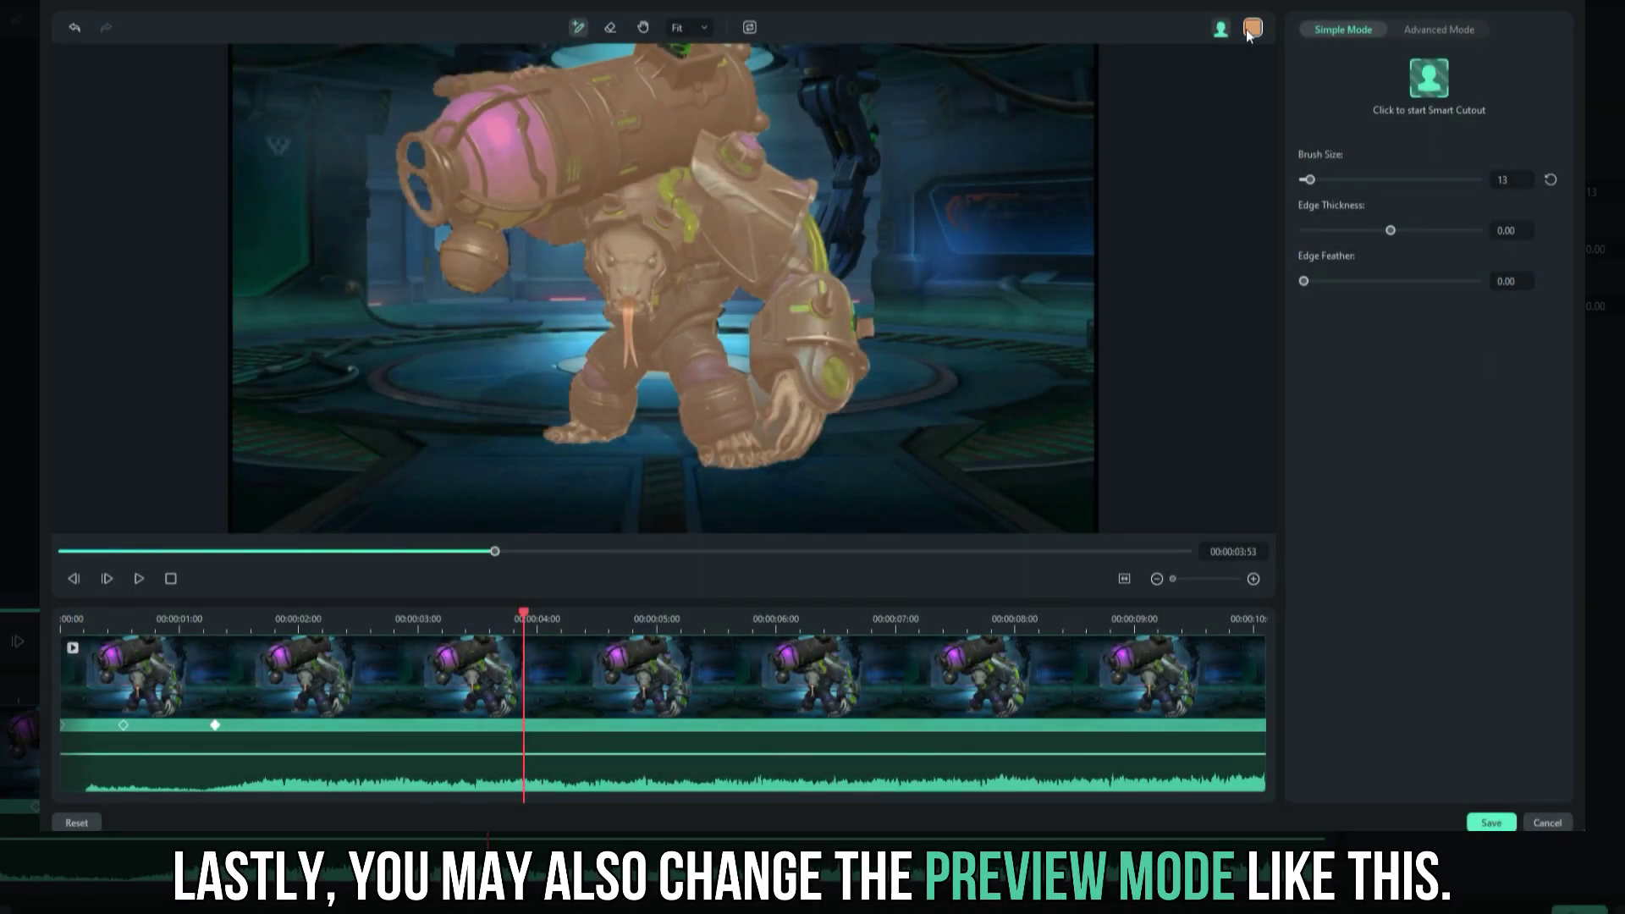
# Step: Preview the cutout with Transparency Black, Transparency Grid and Alpha, and return to the Alpha Overlay
pyautogui.click(1255, 89)
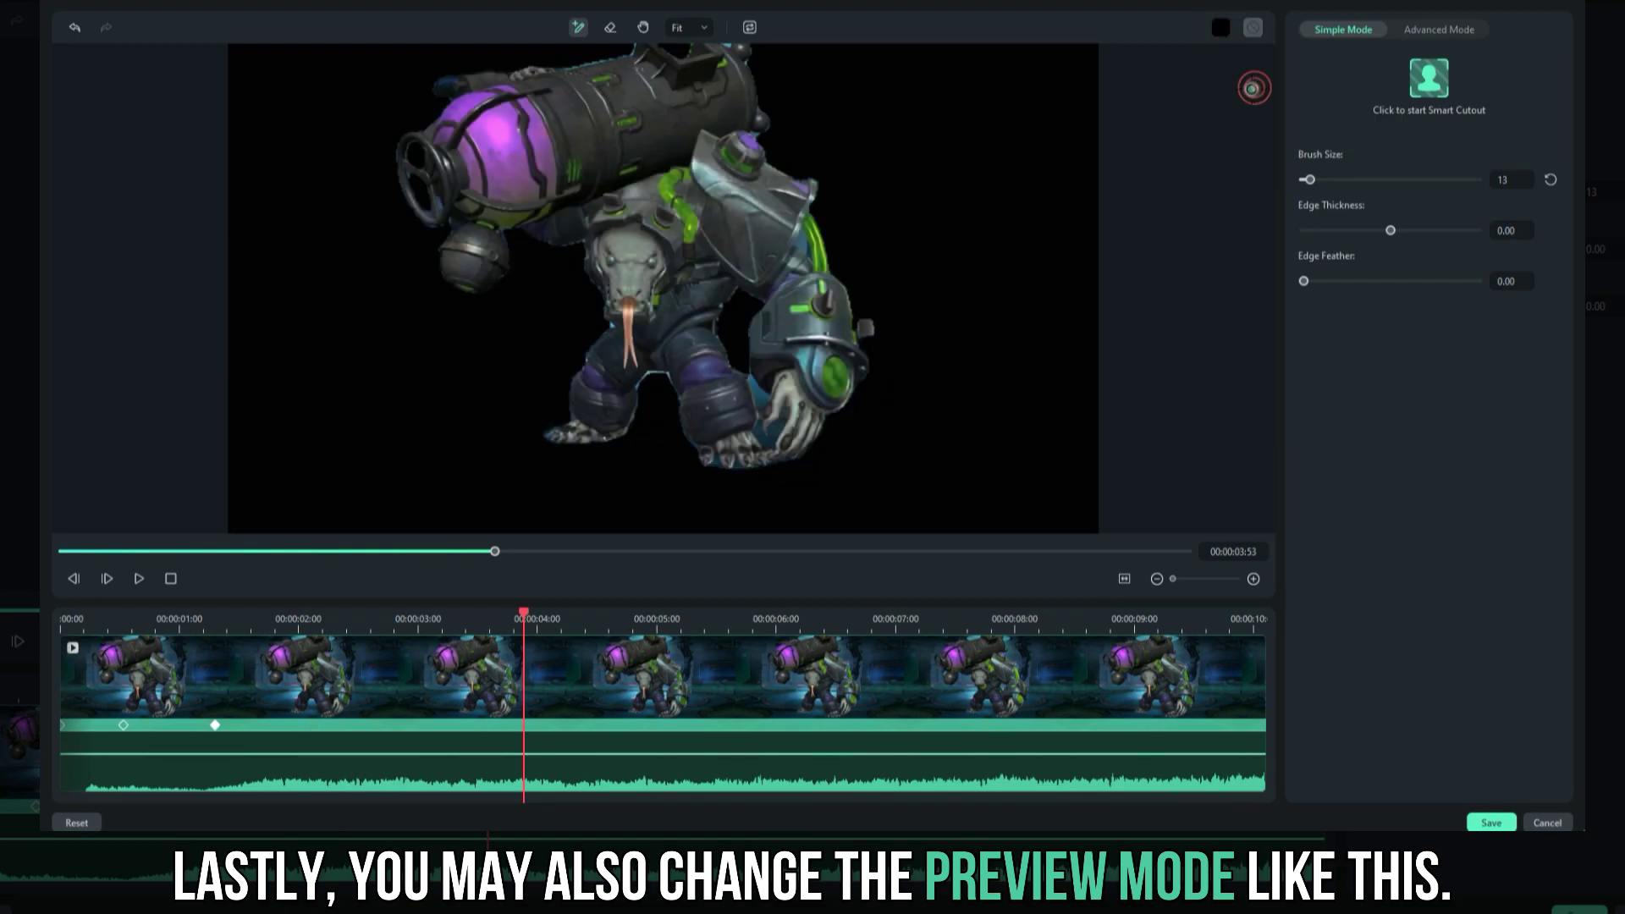
pyautogui.click(1221, 27)
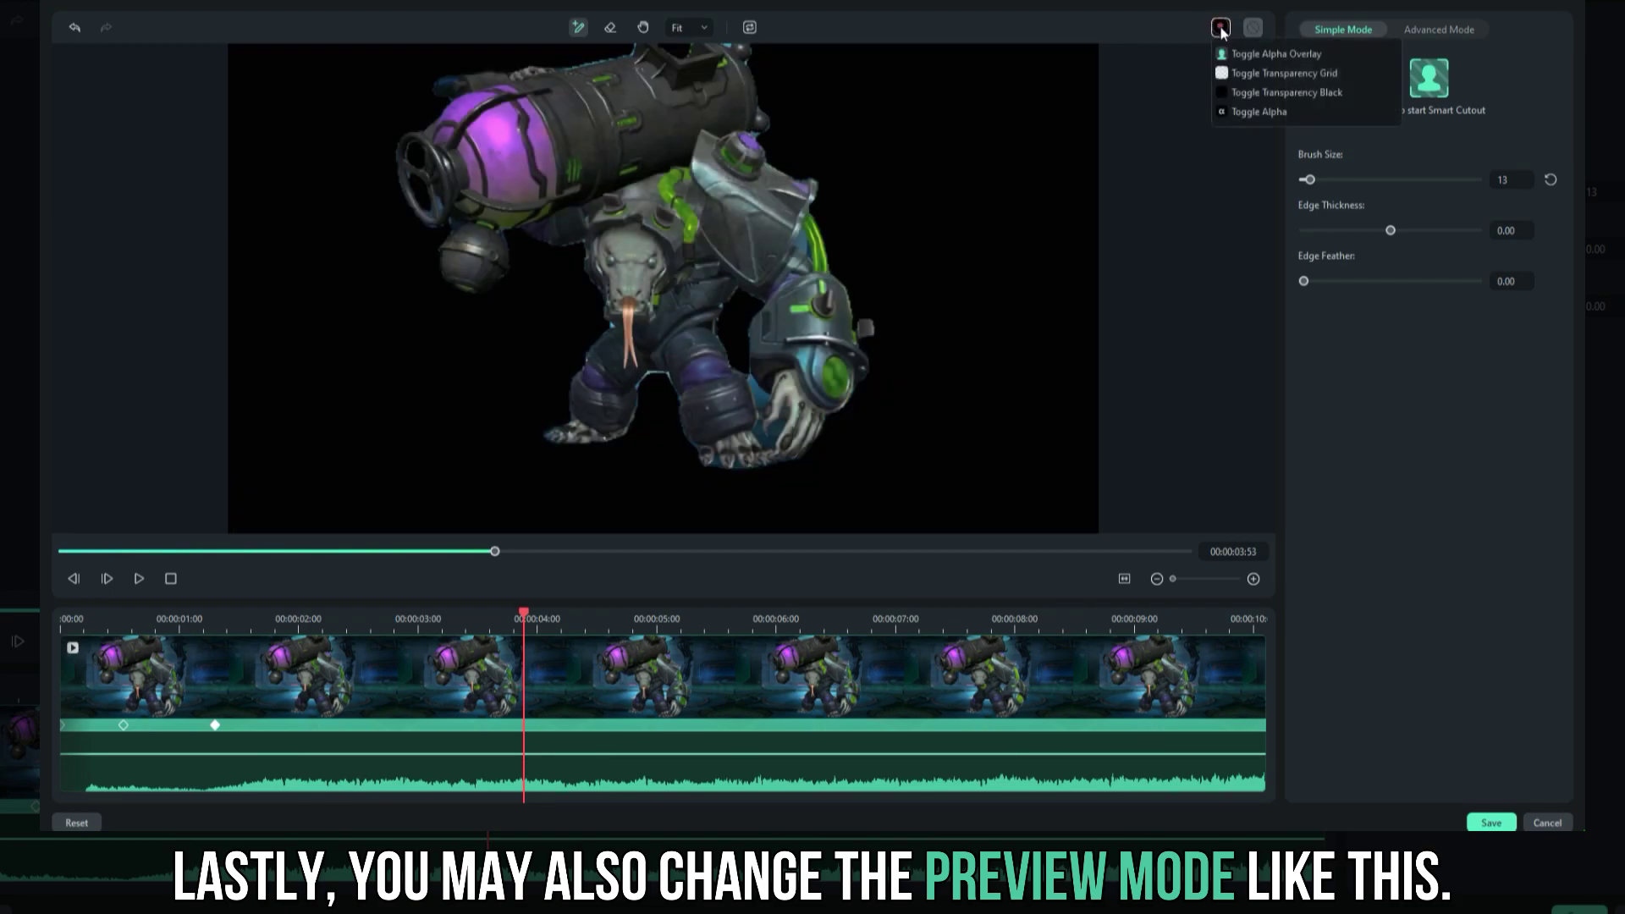
pyautogui.click(1234, 51)
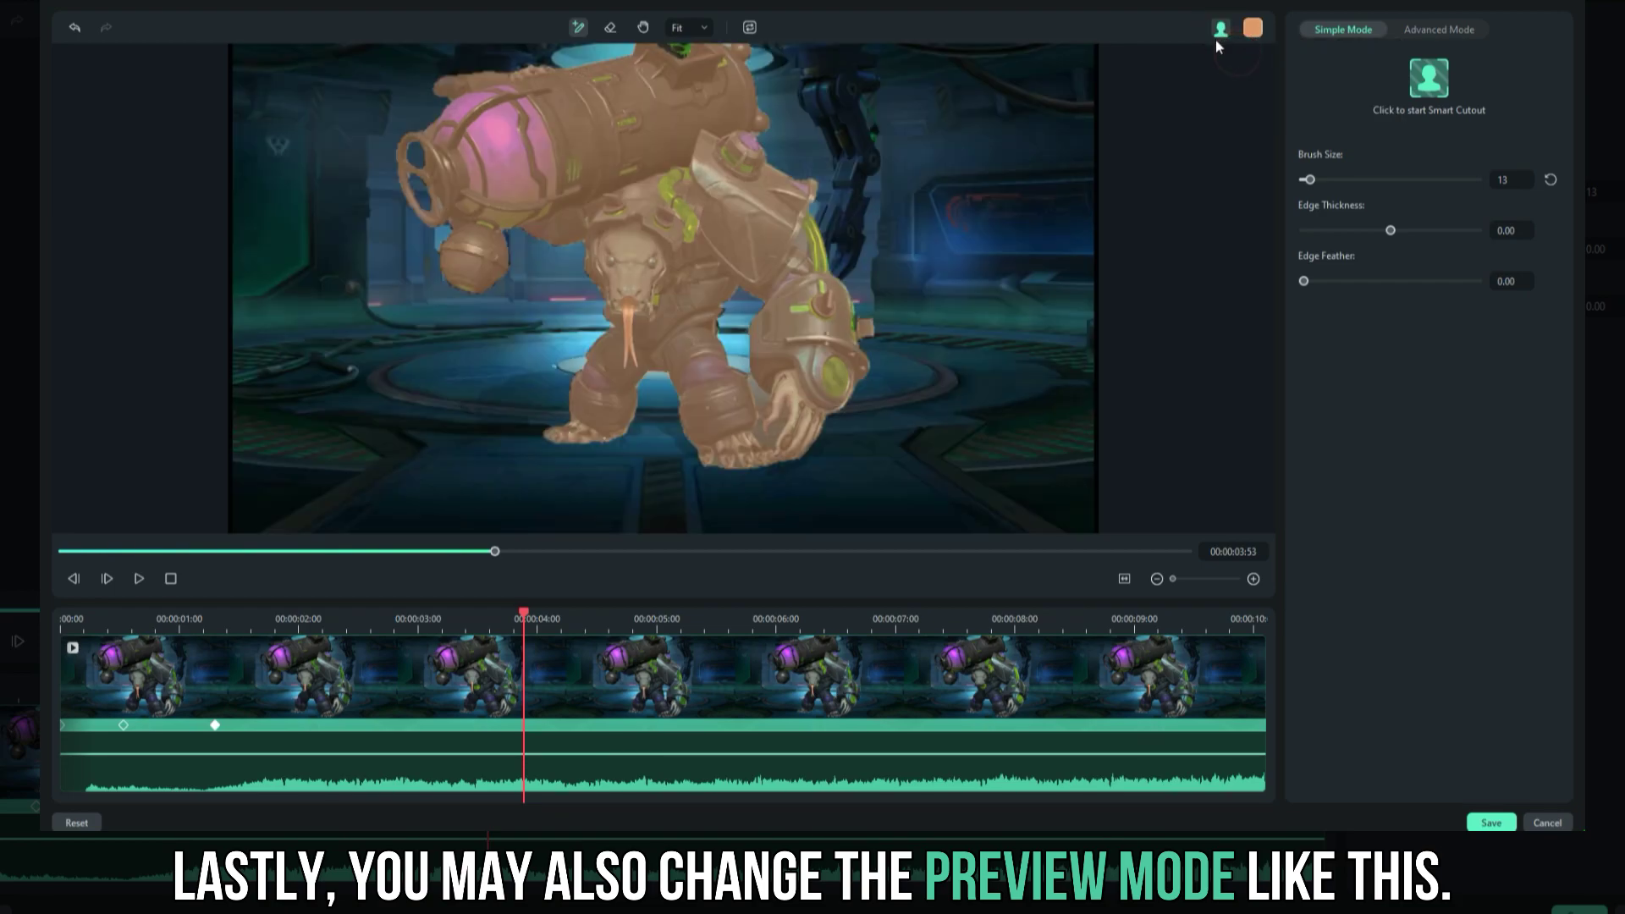
pyautogui.click(1221, 27)
pyautogui.click(1231, 66)
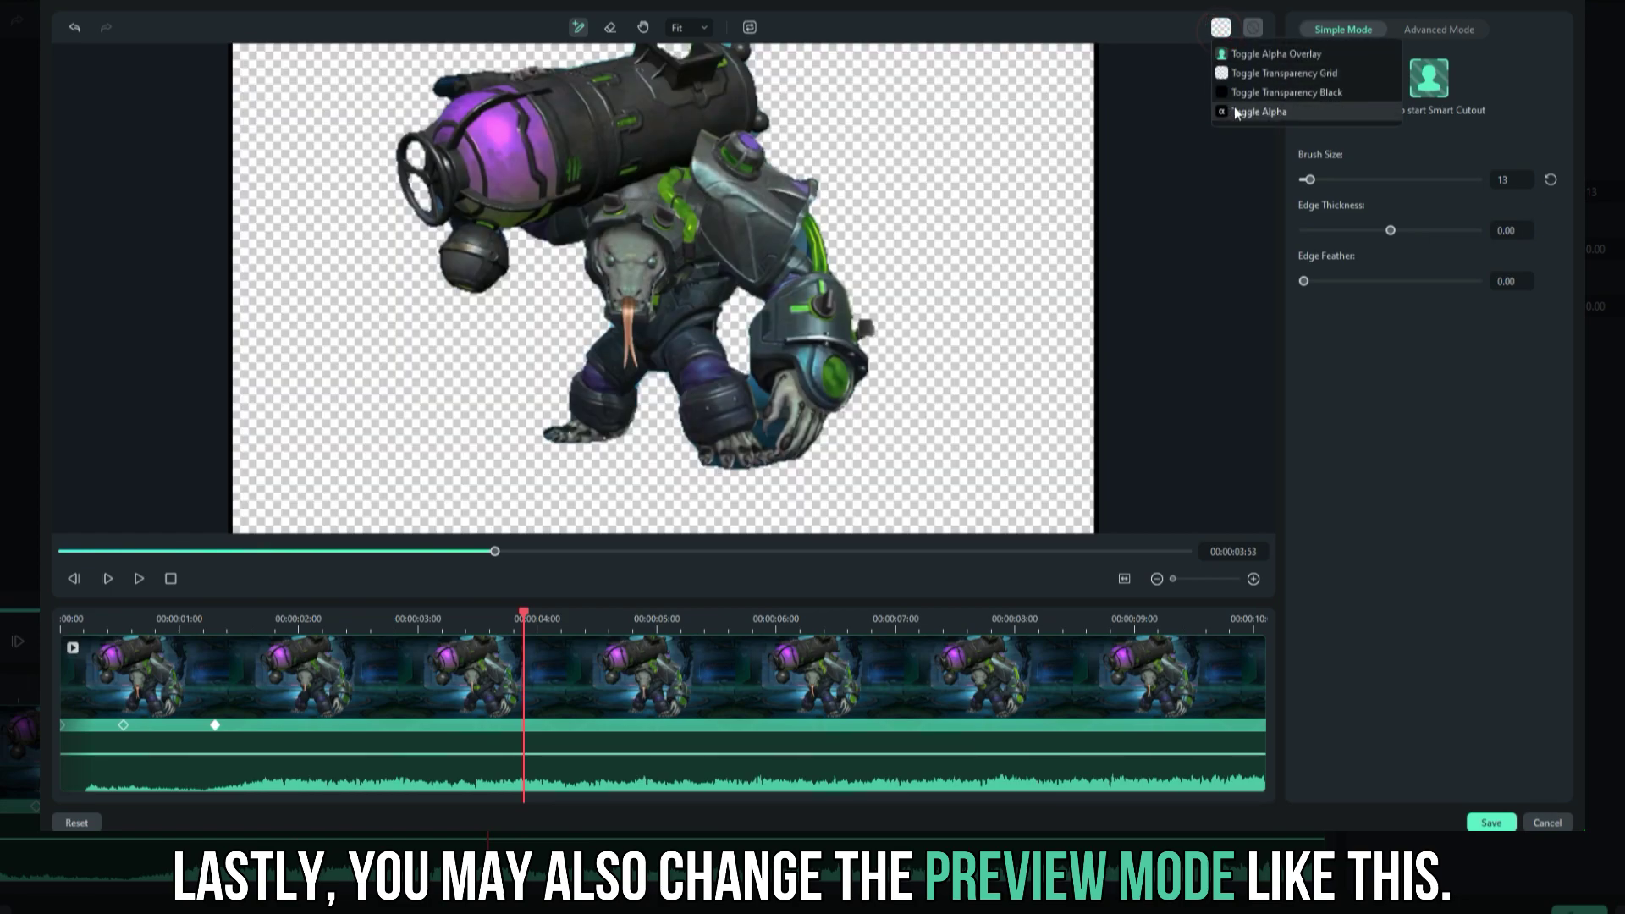
pyautogui.click(1236, 111)
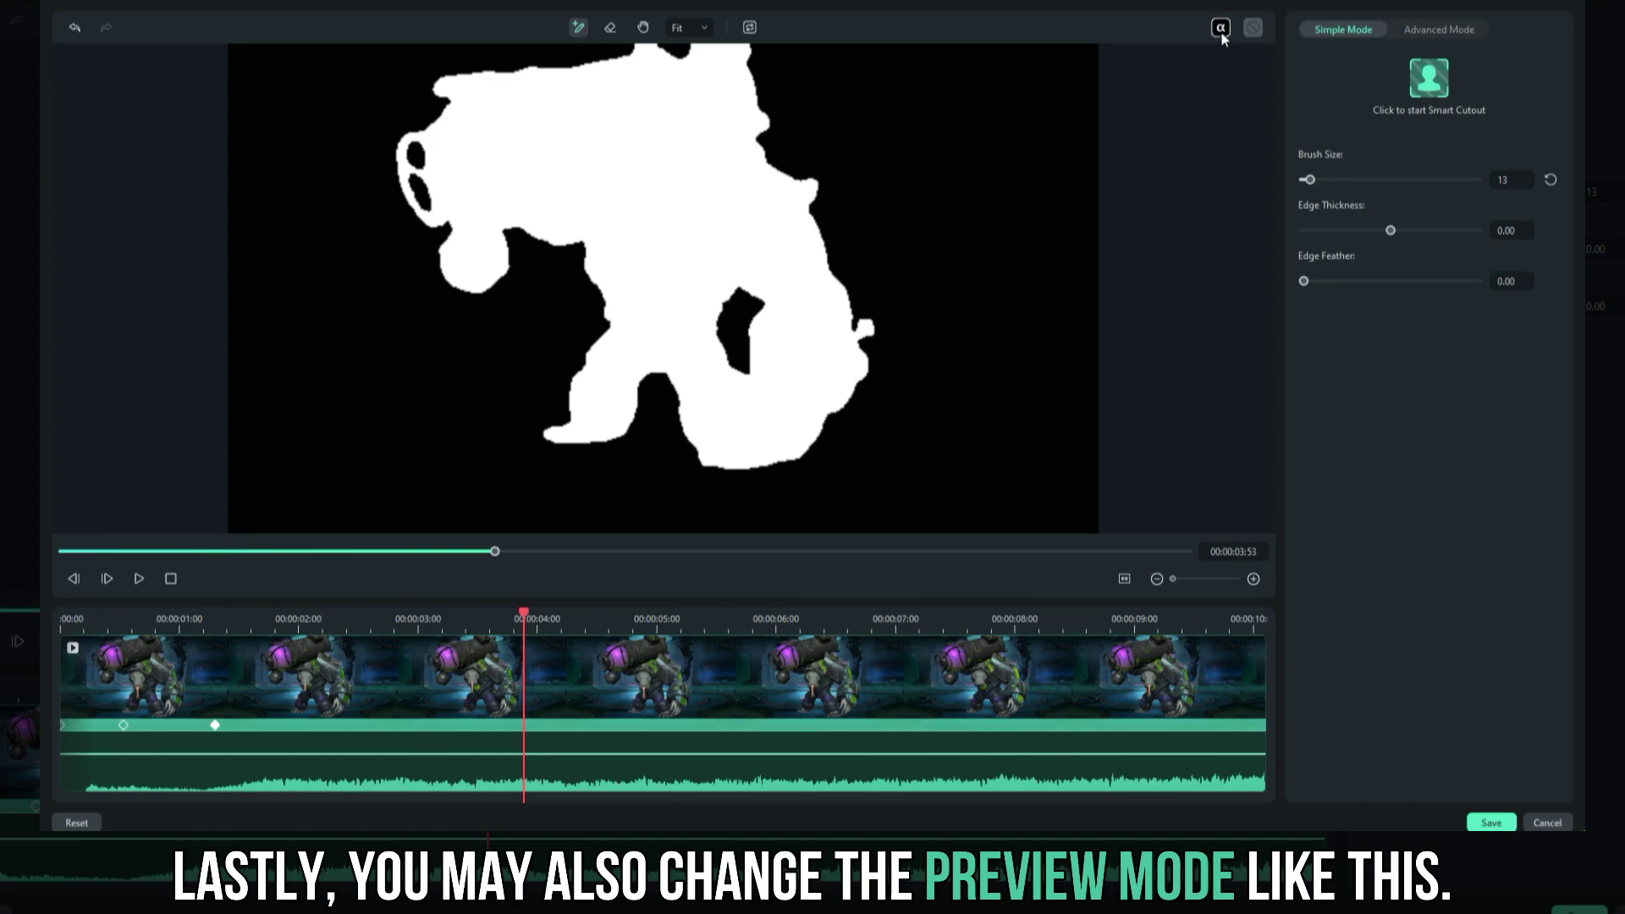
pyautogui.click(1221, 30)
pyautogui.click(1258, 93)
pyautogui.click(1248, 58)
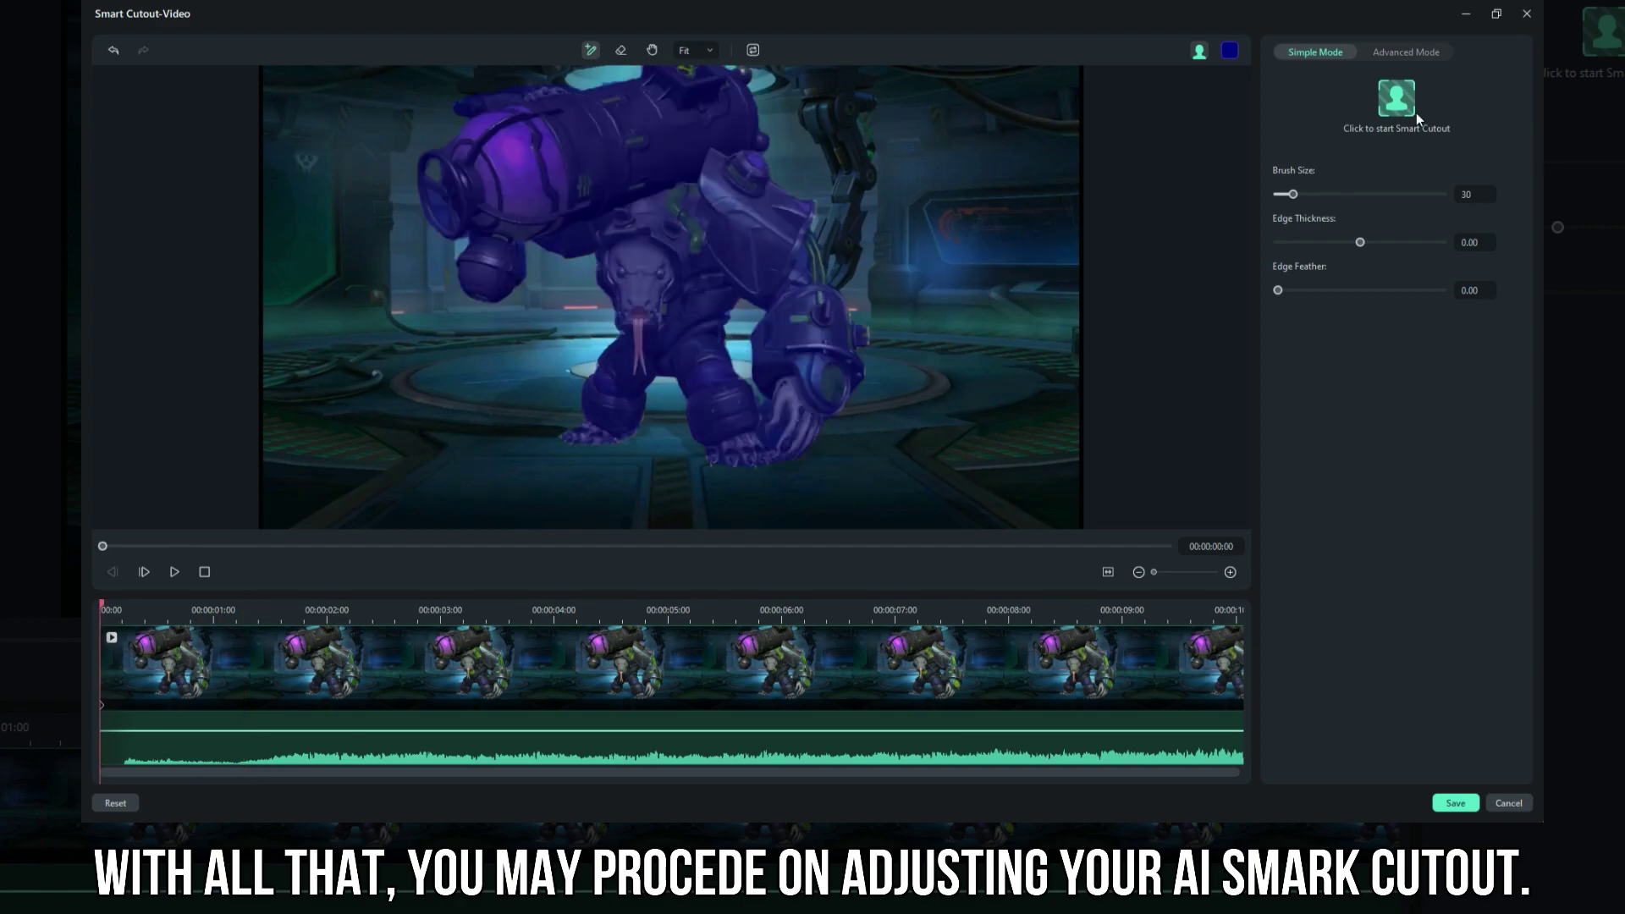
# Step: Set the brush size to 22 for refining the mask edges, fit the frame in view and start tracking the cutout
pyautogui.scroll(3, 628, 306)
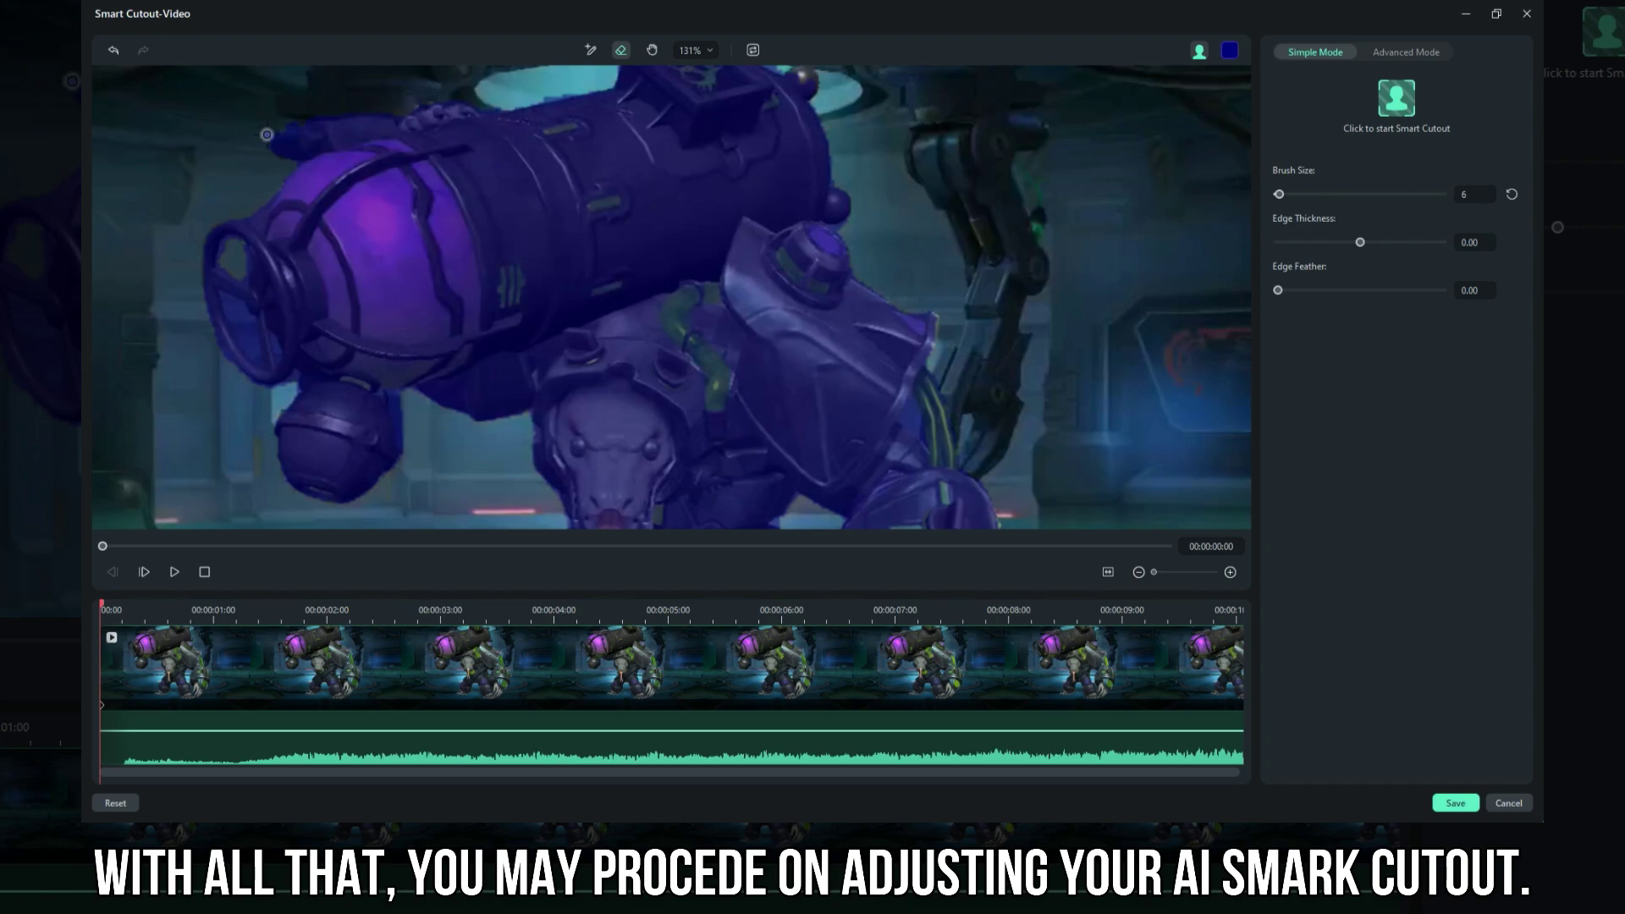
pyautogui.moveTo(1281, 195); pyautogui.dragTo(1294, 195)
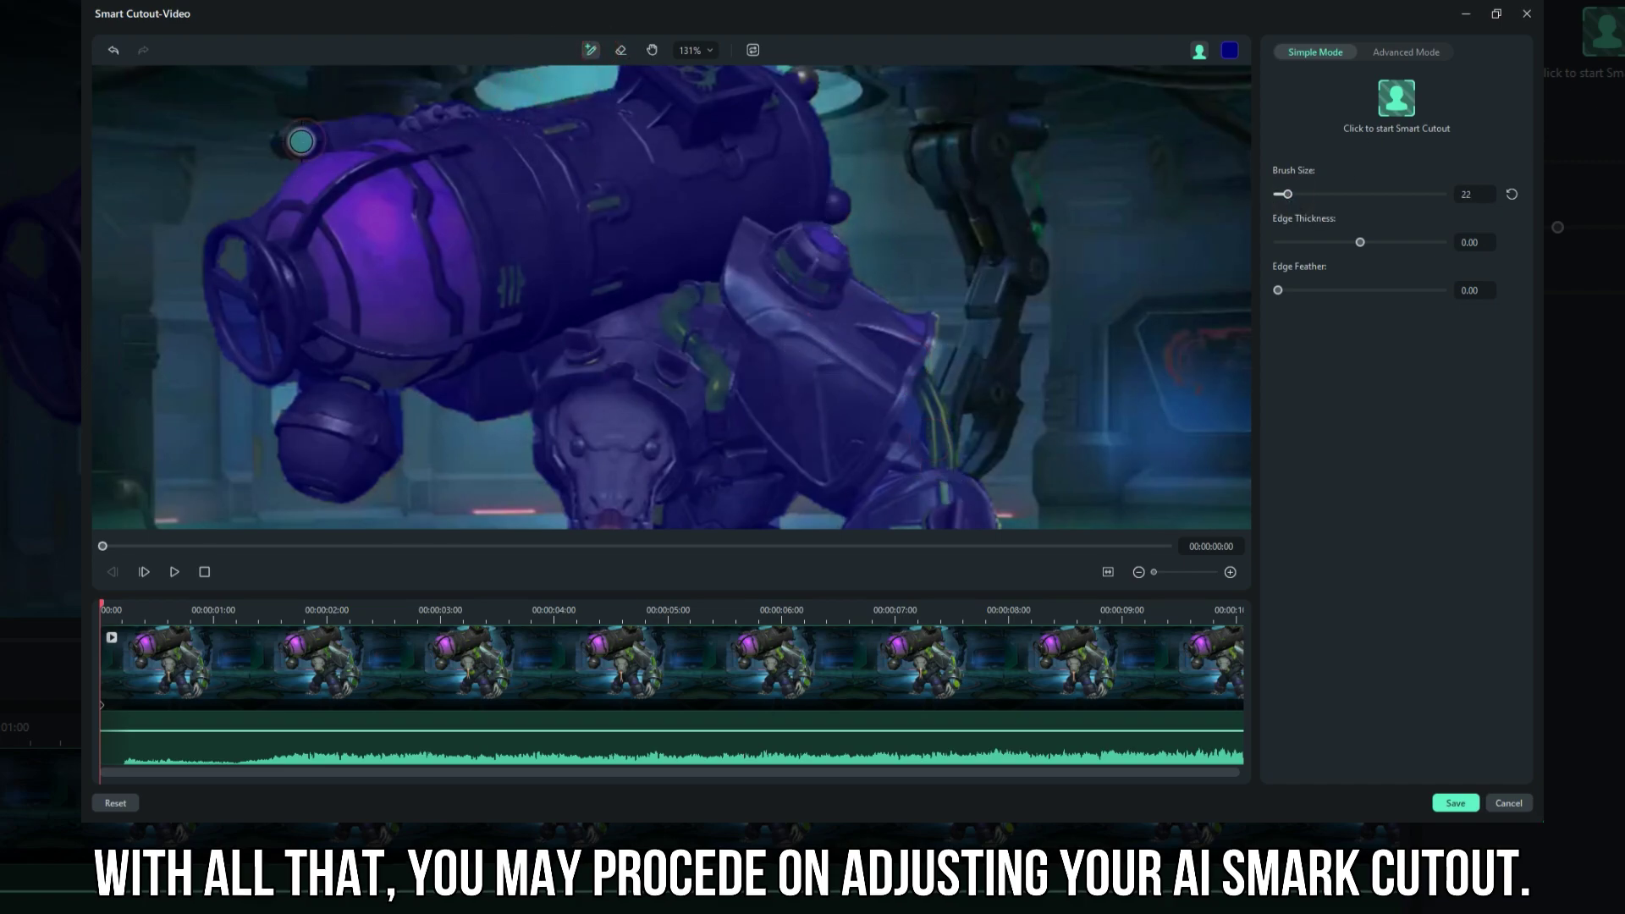
pyautogui.click(694, 50)
pyautogui.click(699, 74)
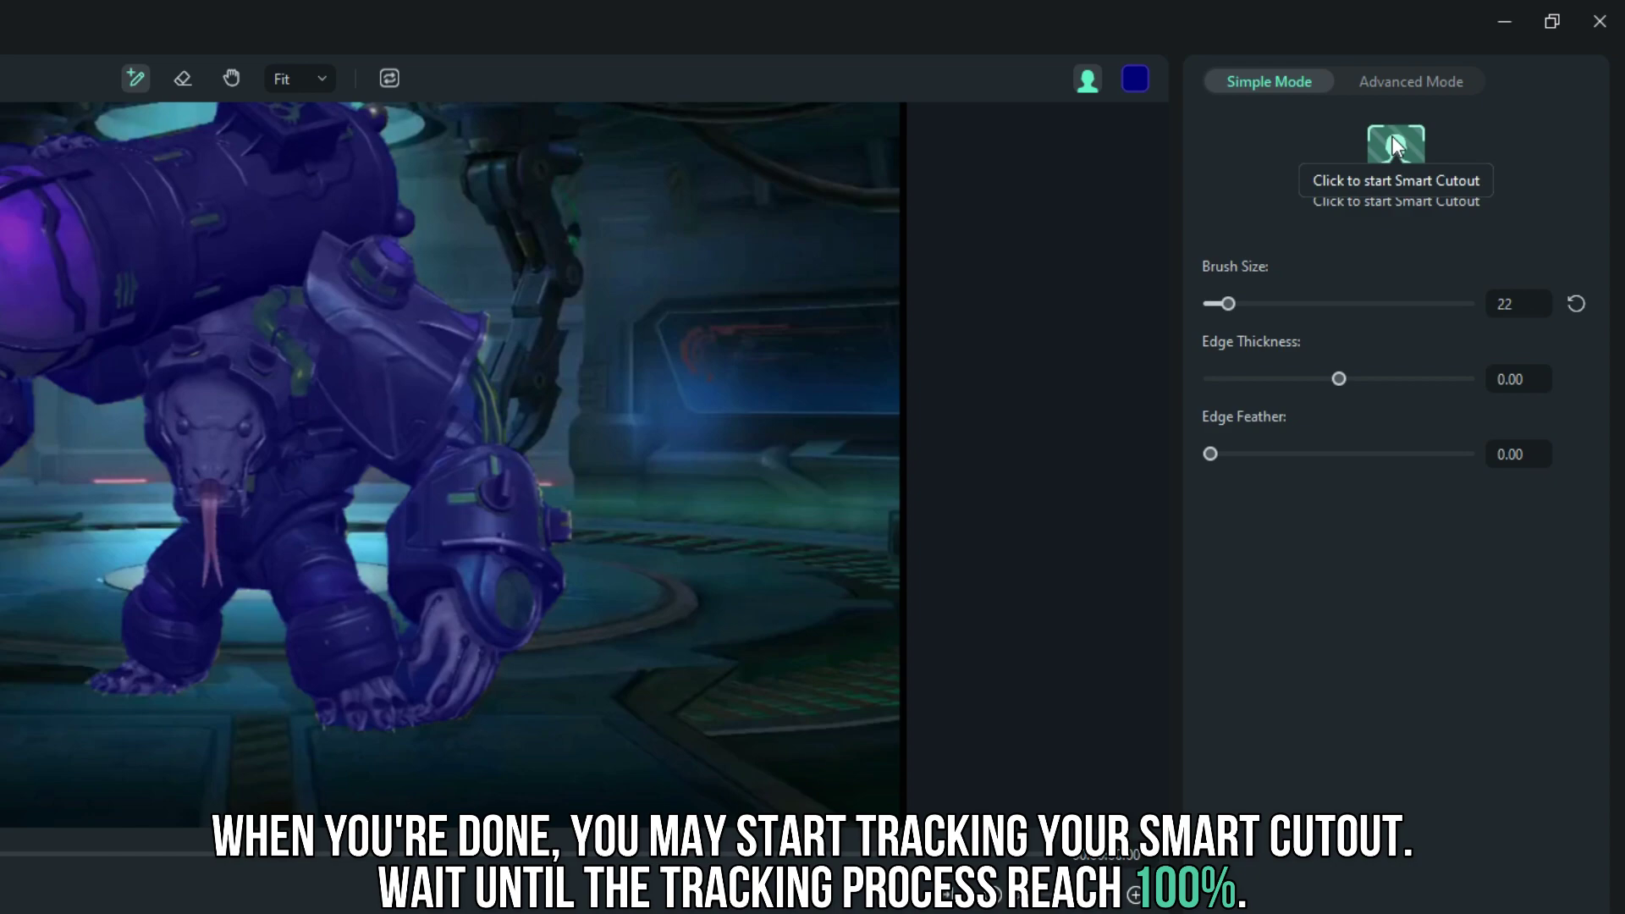
pyautogui.click(1394, 138)
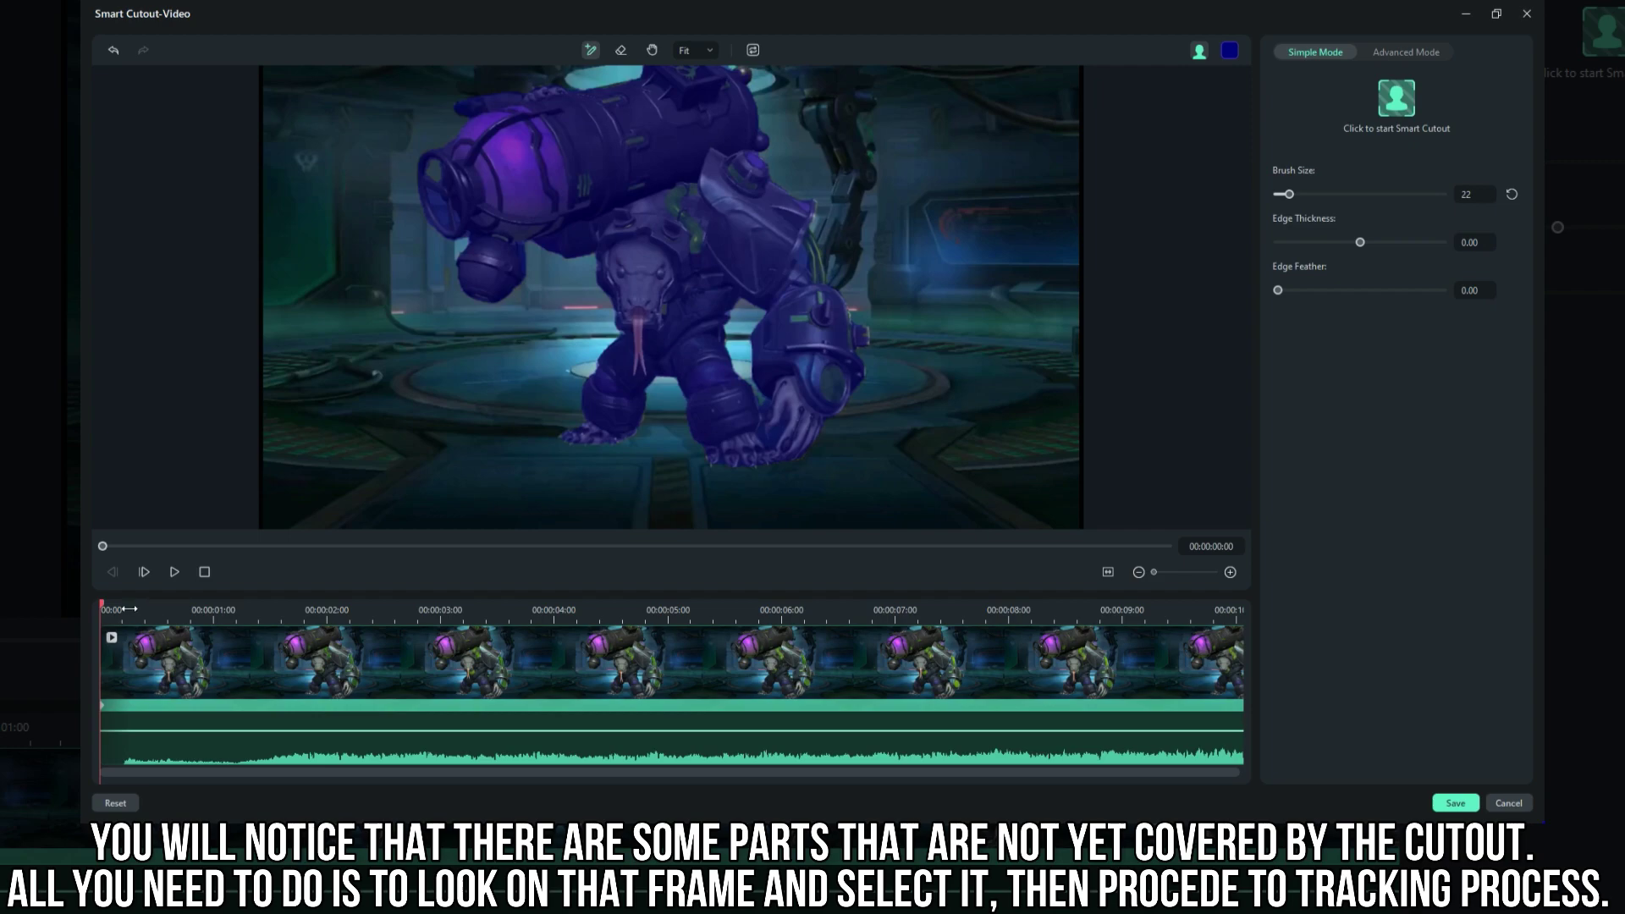
# Step: Add the uncovered parts of the creature to the mask on frames between 0 and 2 seconds and track again
pyautogui.moveTo(99, 607); pyautogui.dragTo(246, 608)
pyautogui.click(270, 606)
pyautogui.click(309, 609)
pyautogui.click(1397, 98)
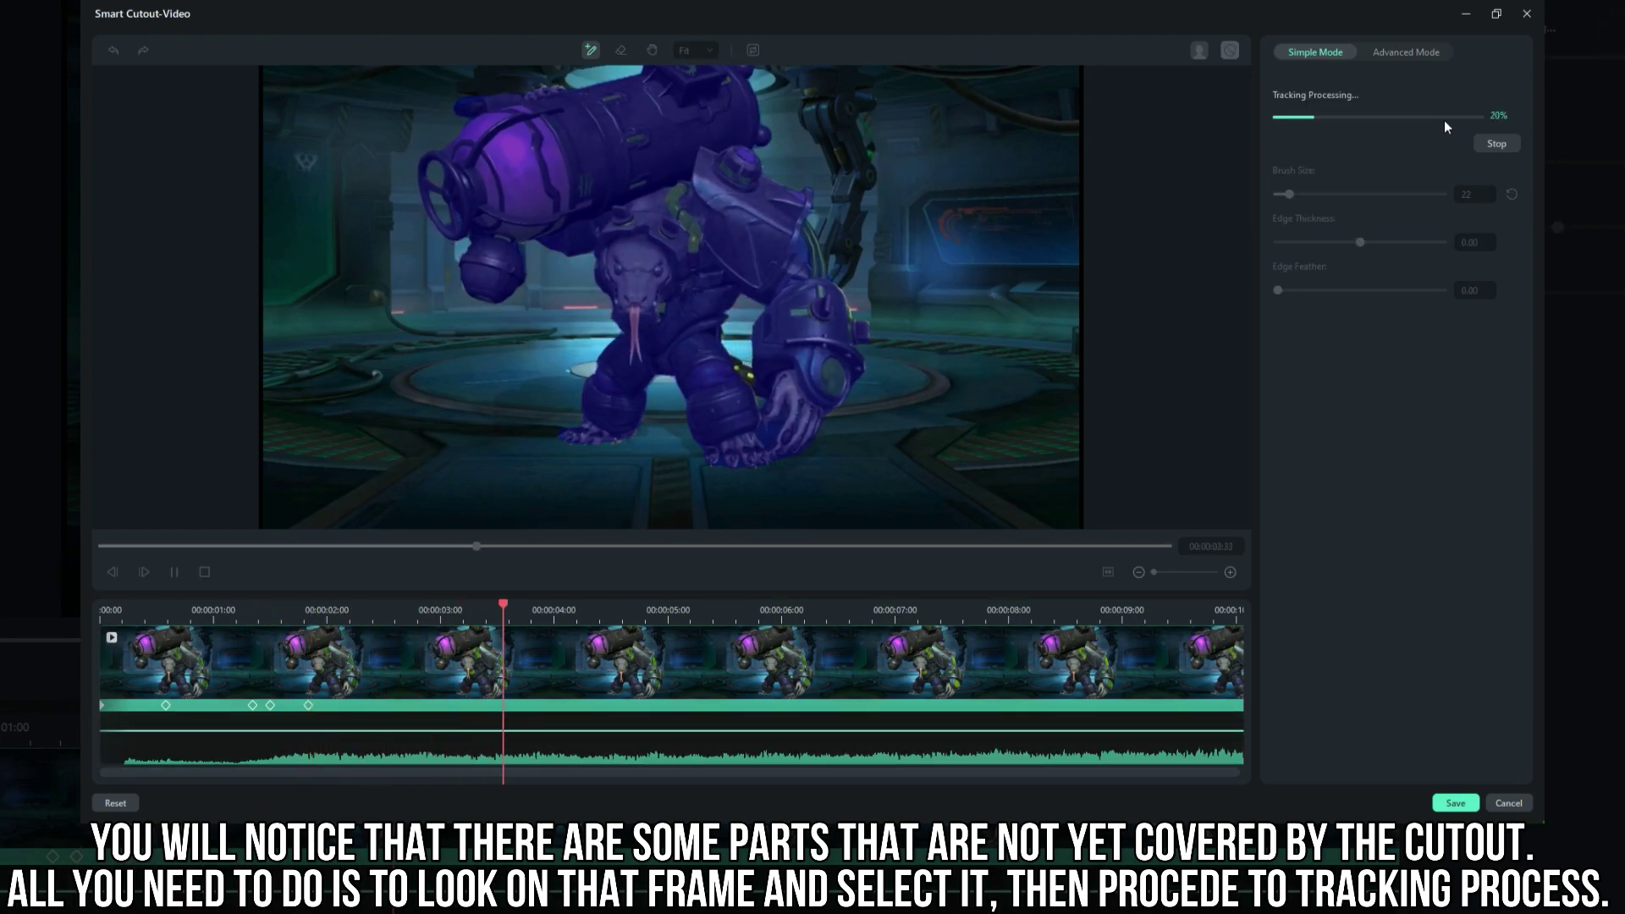
# Step: Stop tracking, paint the missed areas near the creature's arm on the early frames and restart the cutout tracking
pyautogui.click(1495, 144)
pyautogui.moveTo(719, 622)
pyautogui.mouseDown()
pyautogui.moveTo(148, 613)
pyautogui.moveTo(240, 611)
pyautogui.mouseUp()
pyautogui.moveTo(724, 348); pyautogui.dragTo(766, 370)
pyautogui.moveTo(247, 611); pyautogui.dragTo(402, 607)
pyautogui.scroll(-1, 737, 390)
pyautogui.click(1397, 97)
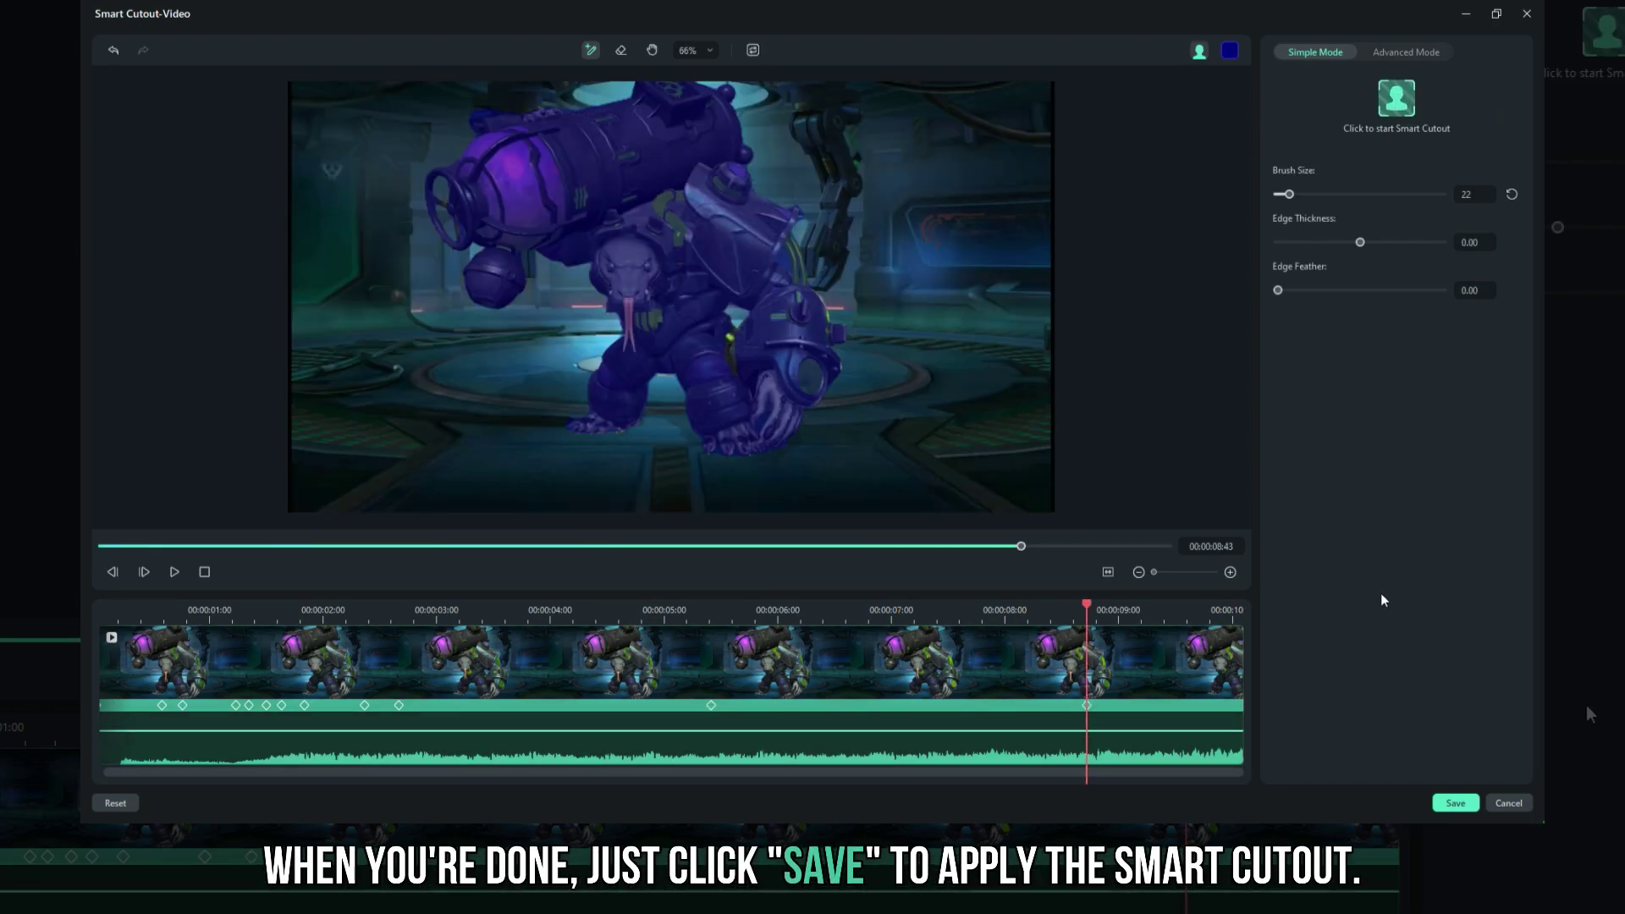
# Step: Save the Smart Cutout to the clip and play it over the background images
pyautogui.click(1460, 804)
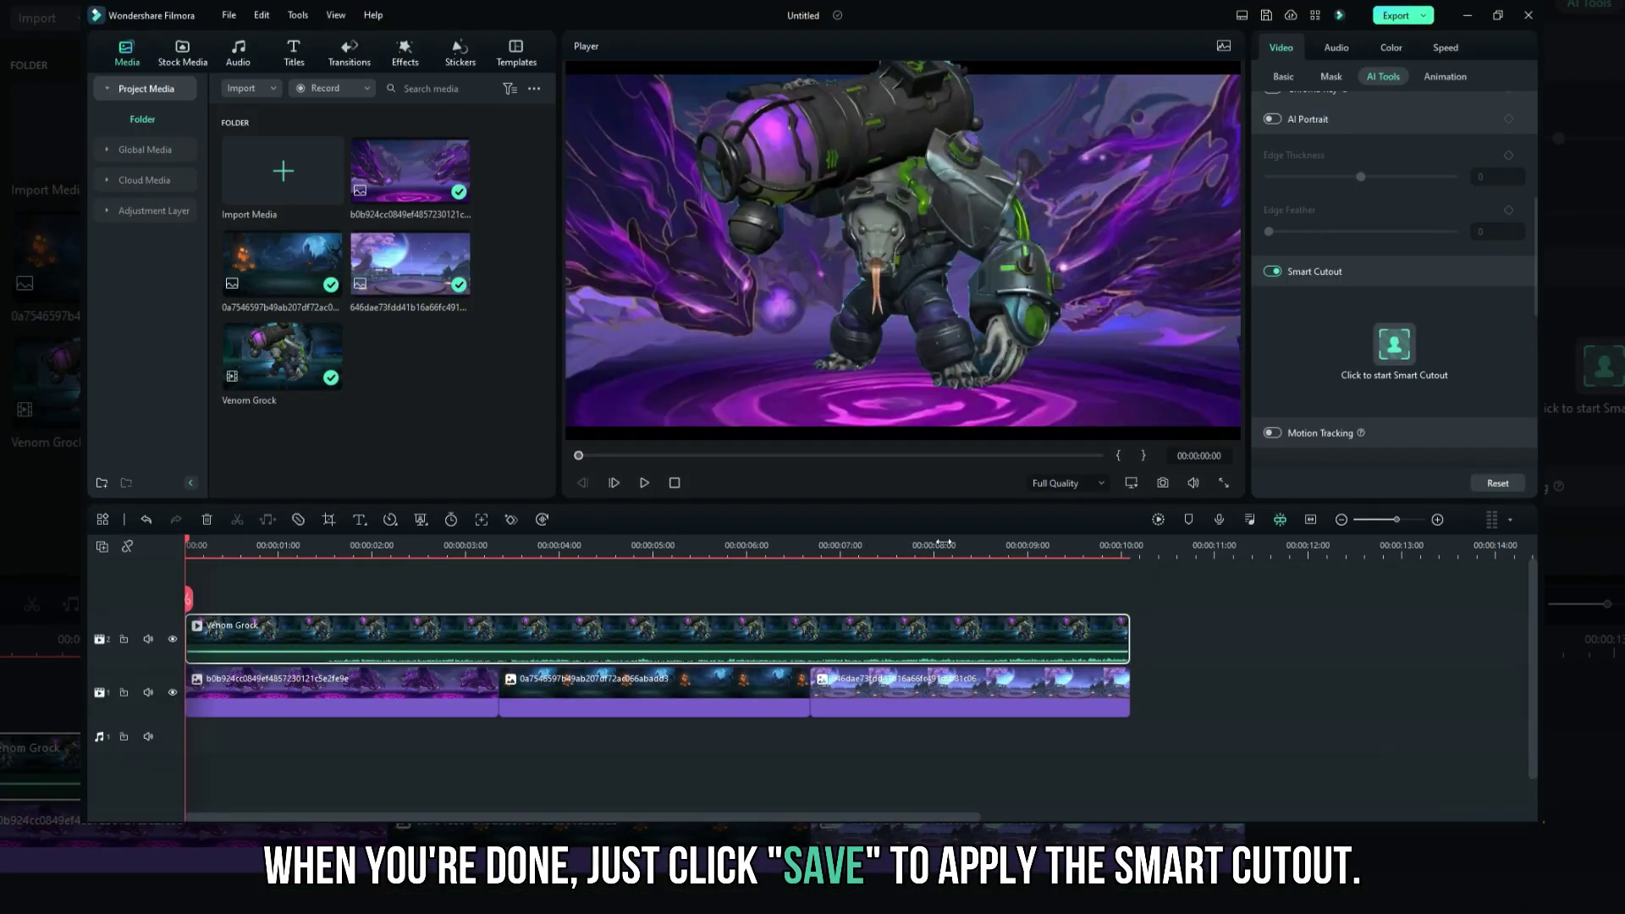
pyautogui.press('space')
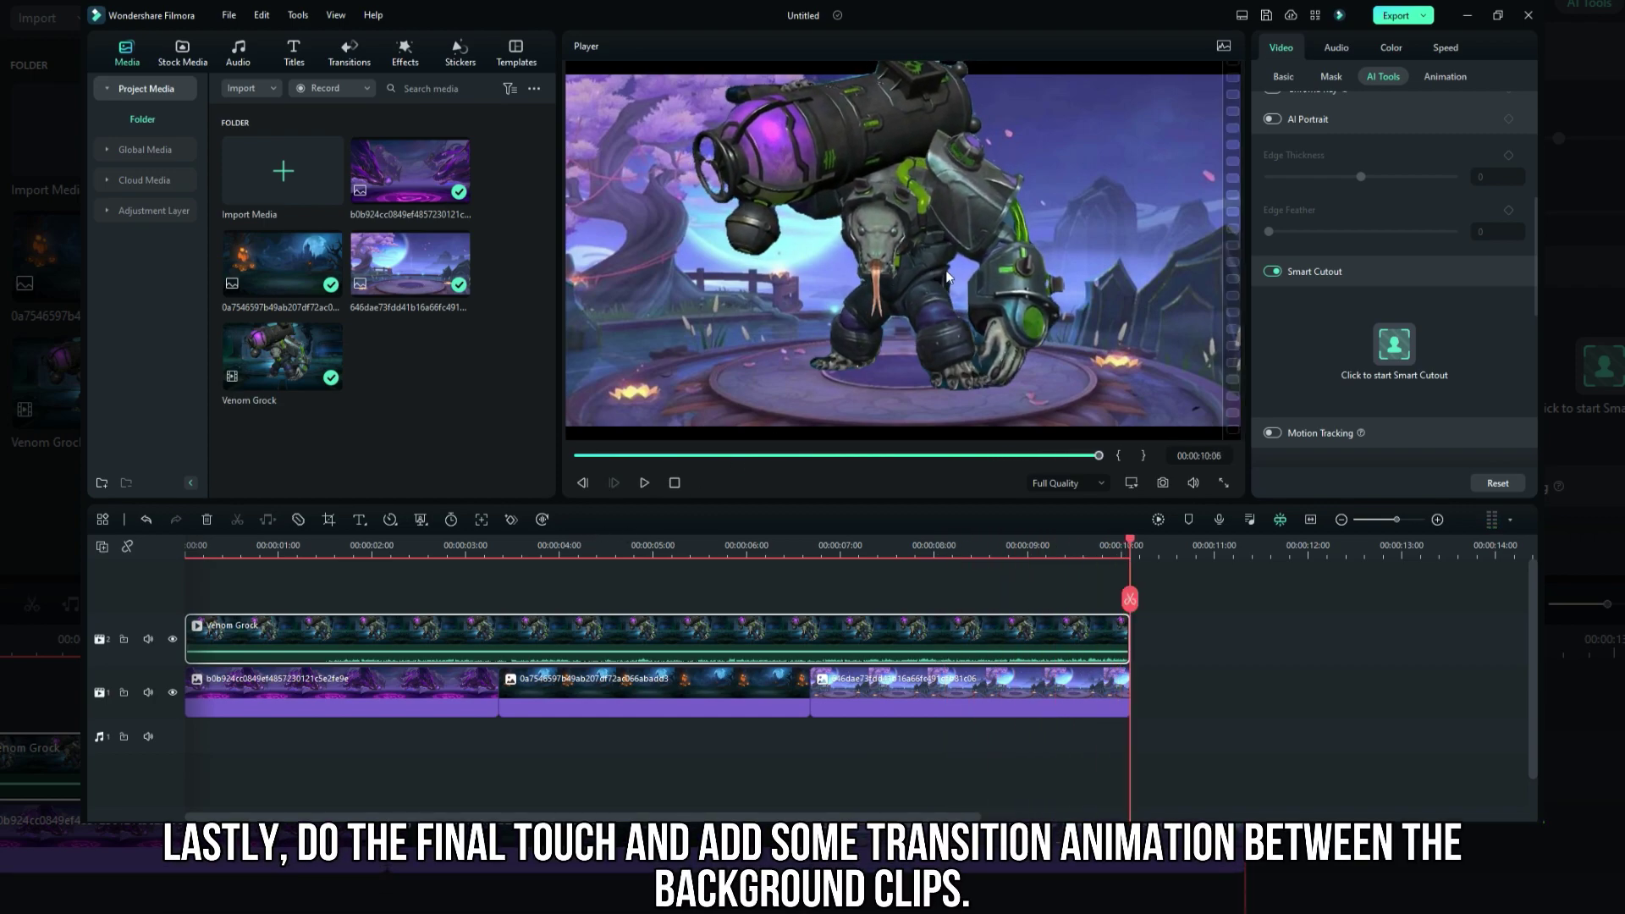
# Step: Reopen the clip's Smart Cutout, set the Edge Feather to 5 and save it
pyautogui.click(1394, 344)
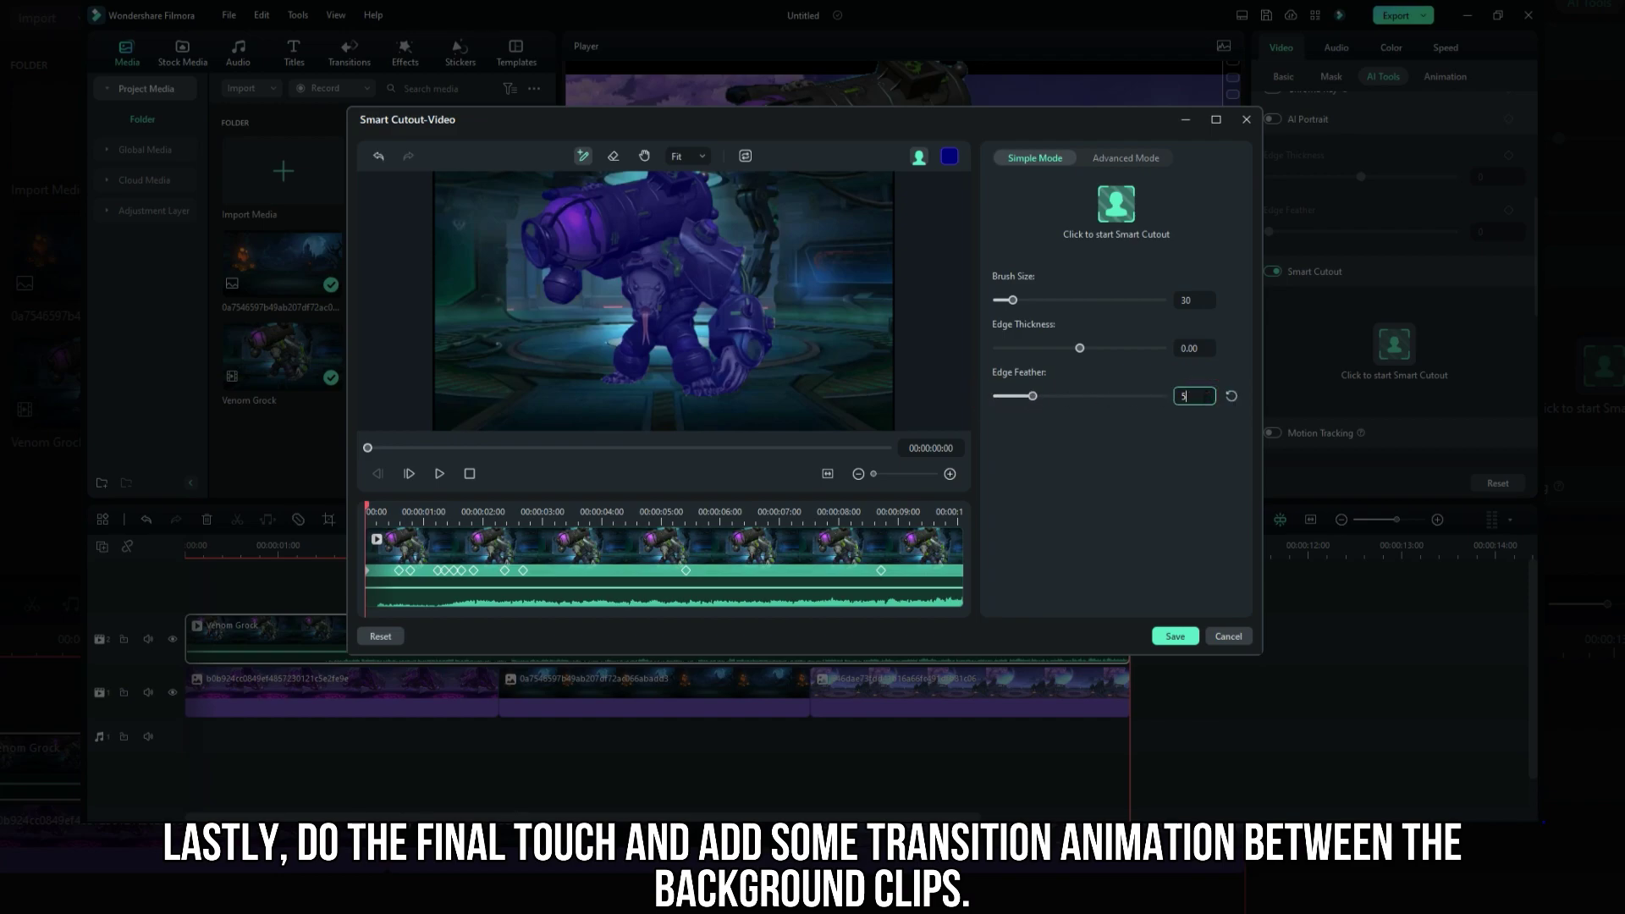
pyautogui.click(1176, 637)
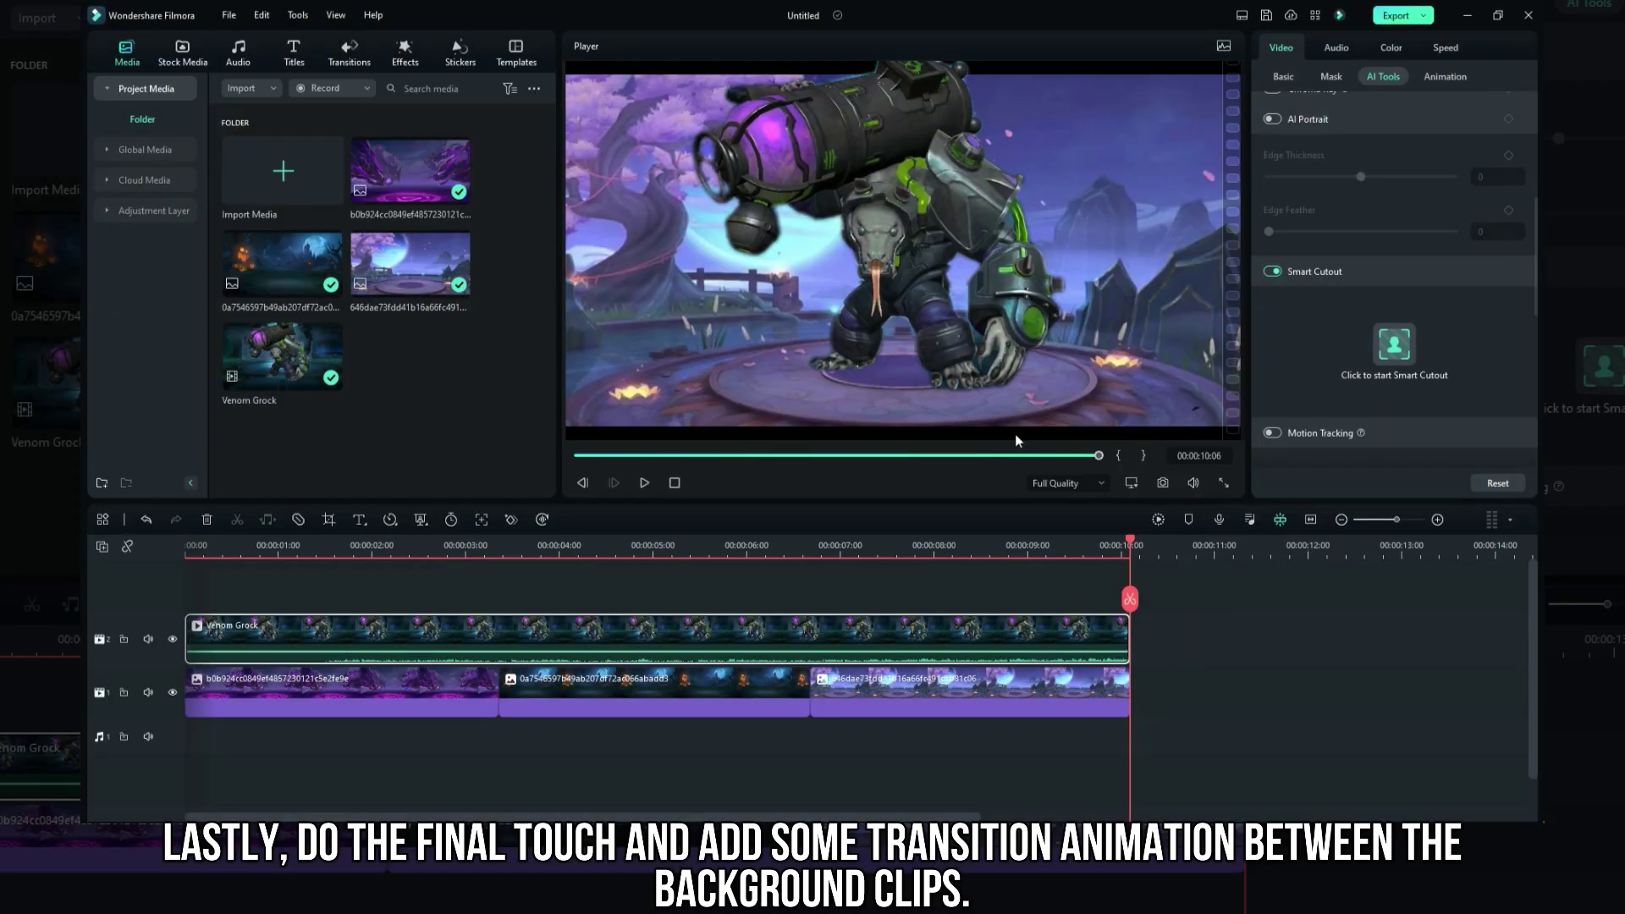
# Step: Add Dissolve transitions at both cuts between the three background images and play the result
pyautogui.click(348, 53)
pyautogui.moveTo(286, 191); pyautogui.dragTo(810, 690)
pyautogui.click(537, 590)
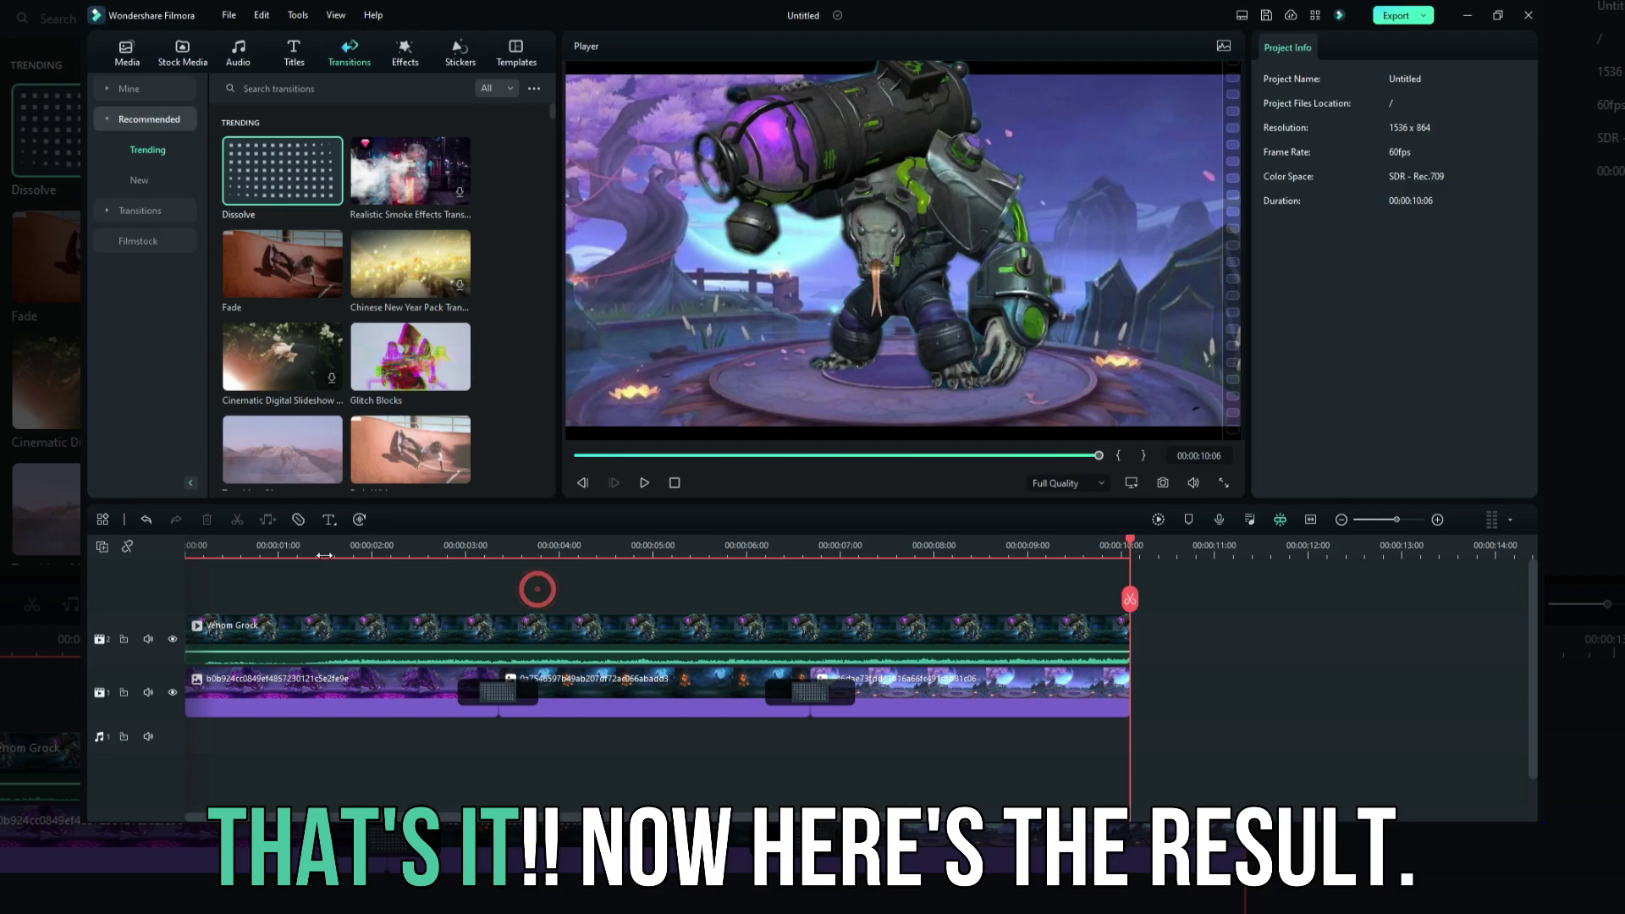
pyautogui.press('space')
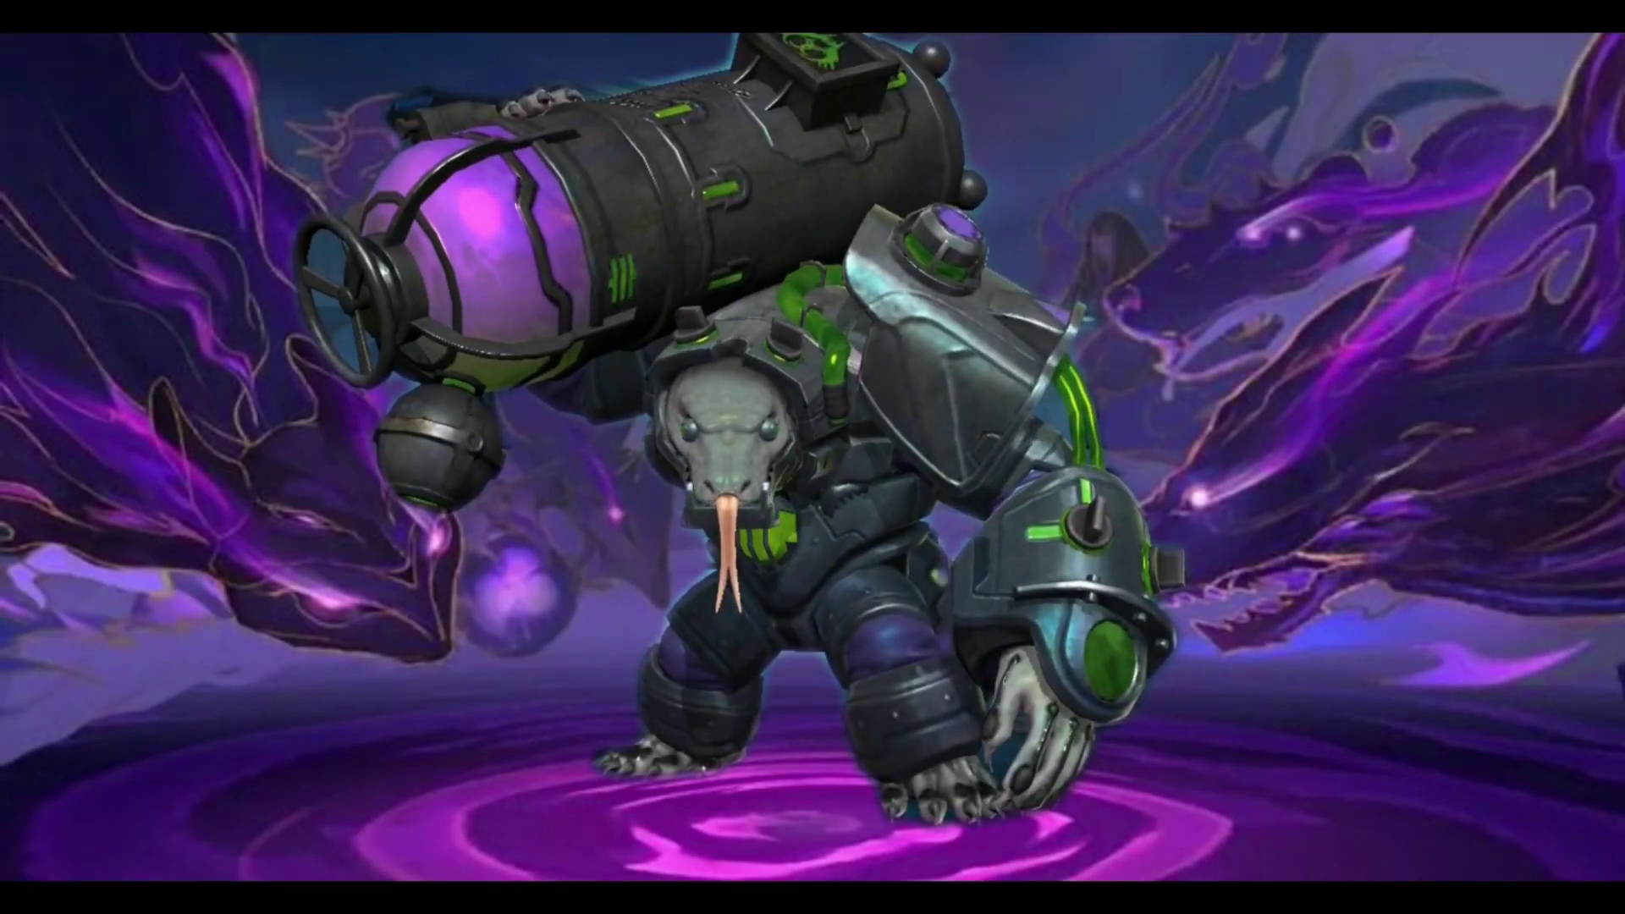